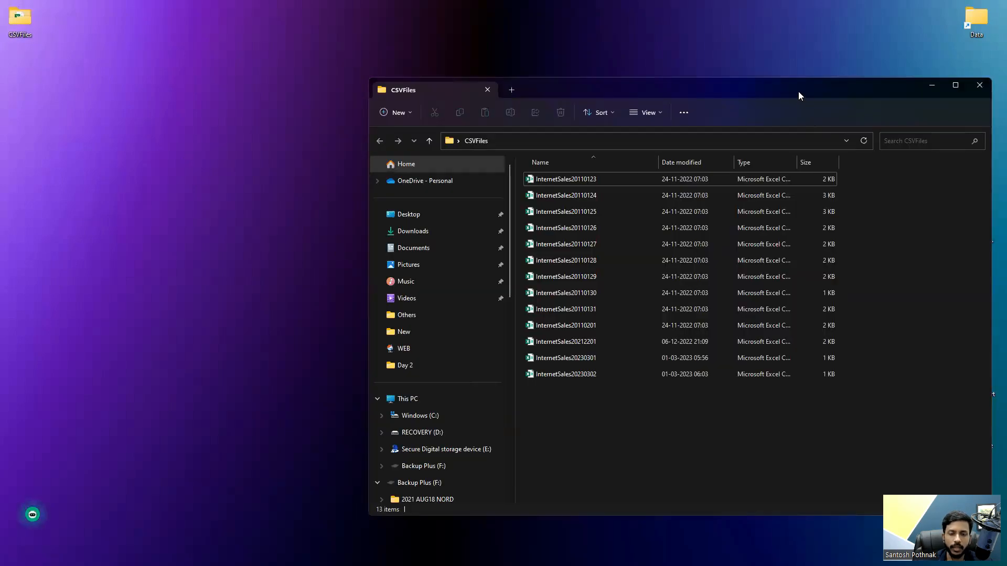
Step: Open the InternetSales20110123 file from the CSVFiles folder in Excel
{"action": "left_click_drag", "start_coordinate": [799, 92], "coordinate": [658, 89]}
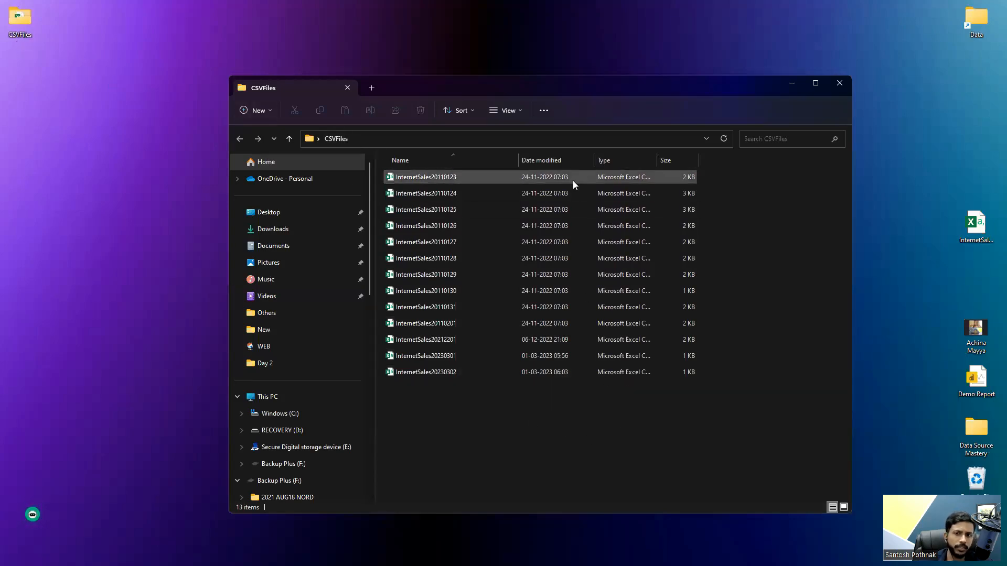
{"action": "left_click", "coordinate": [450, 179]}
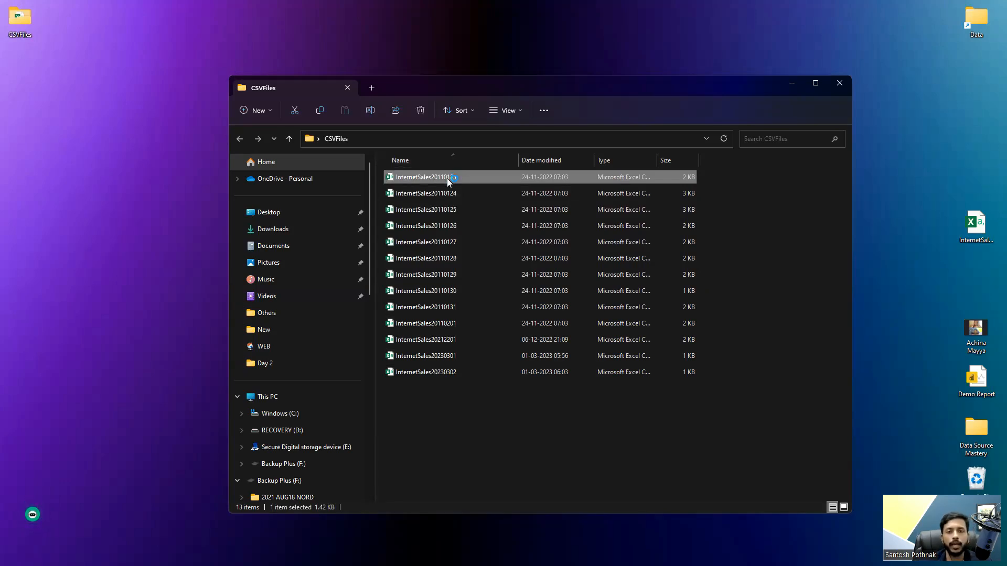
{"action": "double_click", "coordinate": [447, 179]}
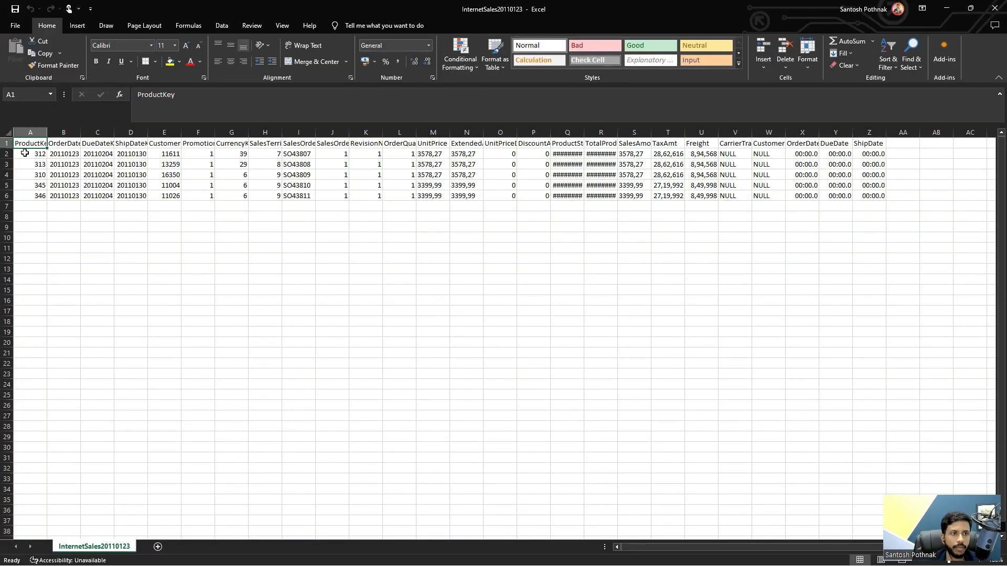
Step: Examine the product key, date key and sales columns, widening the first three columns, and close the file without saving
{"action": "left_click_drag", "start_coordinate": [25, 153], "coordinate": [30, 196]}
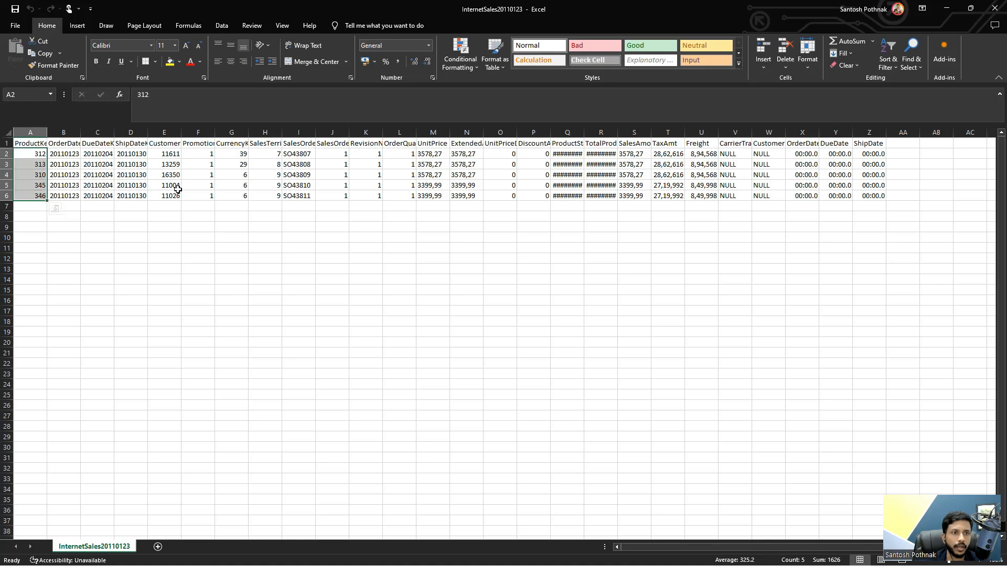
{"action": "double_click", "coordinate": [83, 133]}
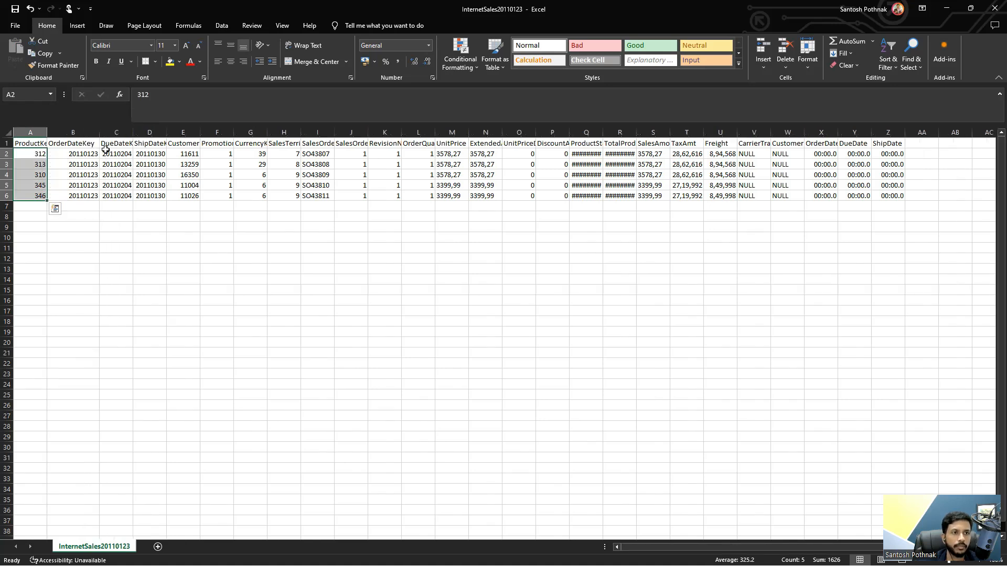
{"action": "double_click", "coordinate": [134, 132]}
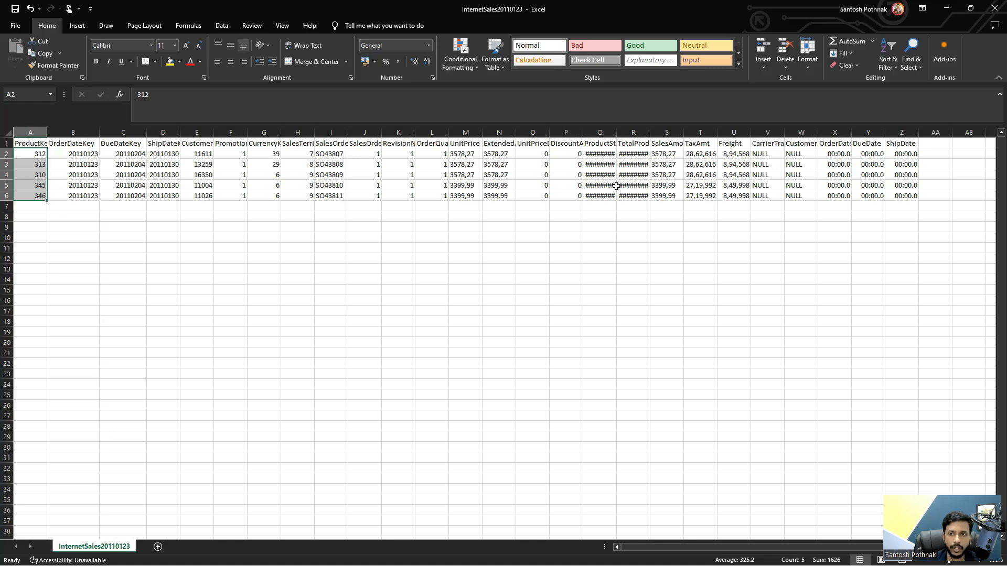
{"action": "left_click", "coordinate": [671, 153]}
{"action": "left_click_drag", "start_coordinate": [671, 174], "coordinate": [758, 188]}
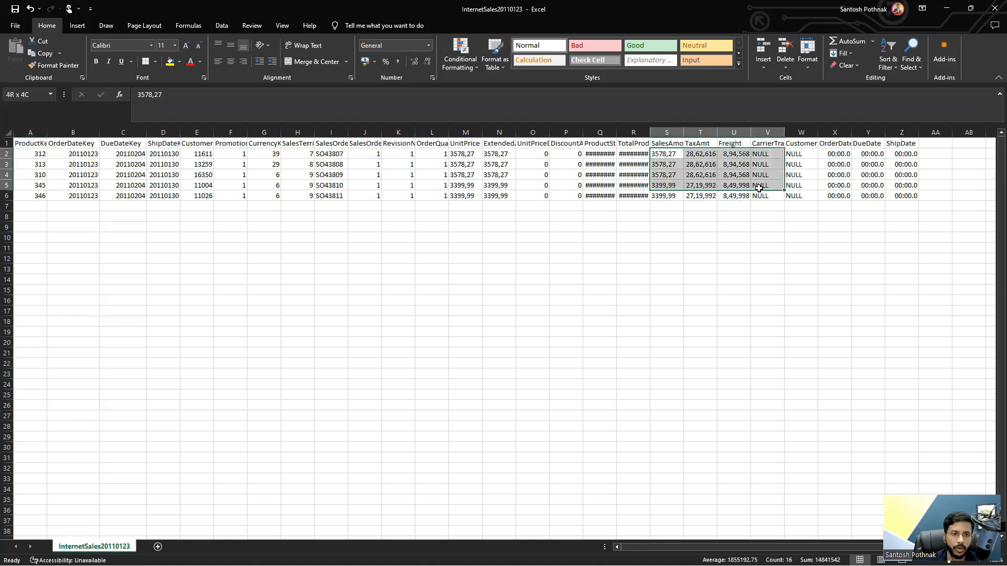
{"action": "left_click_drag", "start_coordinate": [32, 154], "coordinate": [39, 193]}
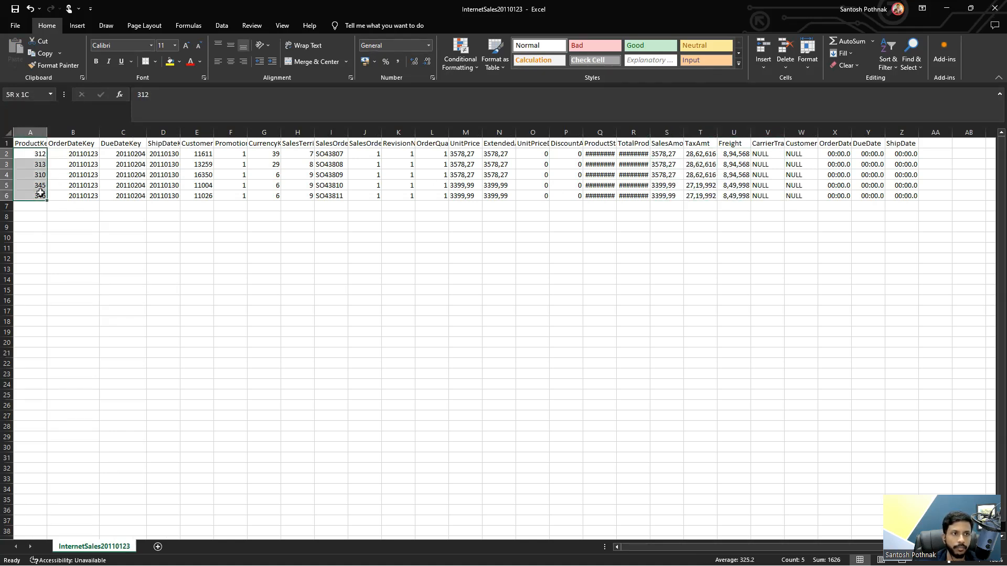
{"action": "left_click_drag", "start_coordinate": [47, 131], "coordinate": [90, 131]}
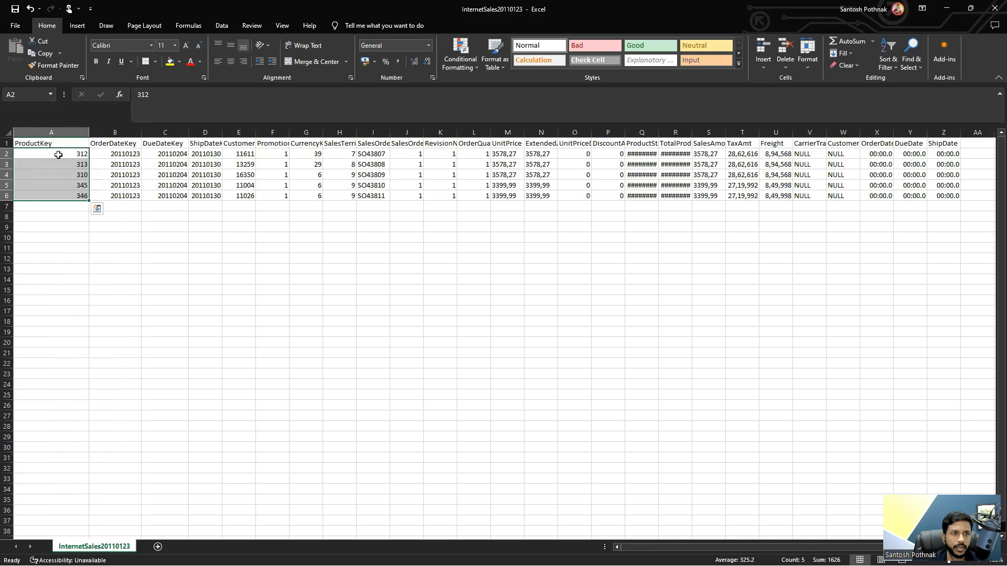
{"action": "left_click", "coordinate": [991, 7]}
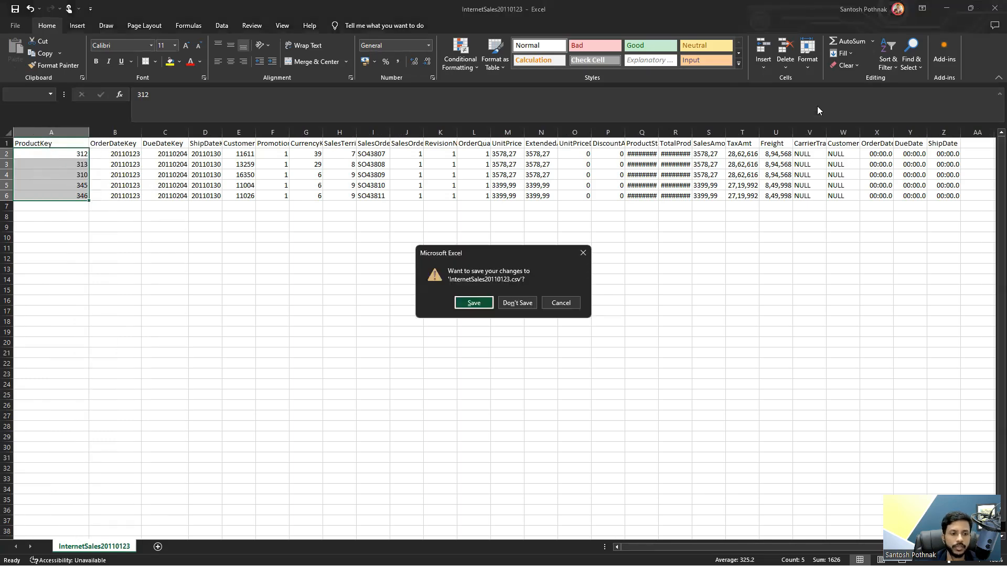
{"action": "left_click", "coordinate": [511, 303]}
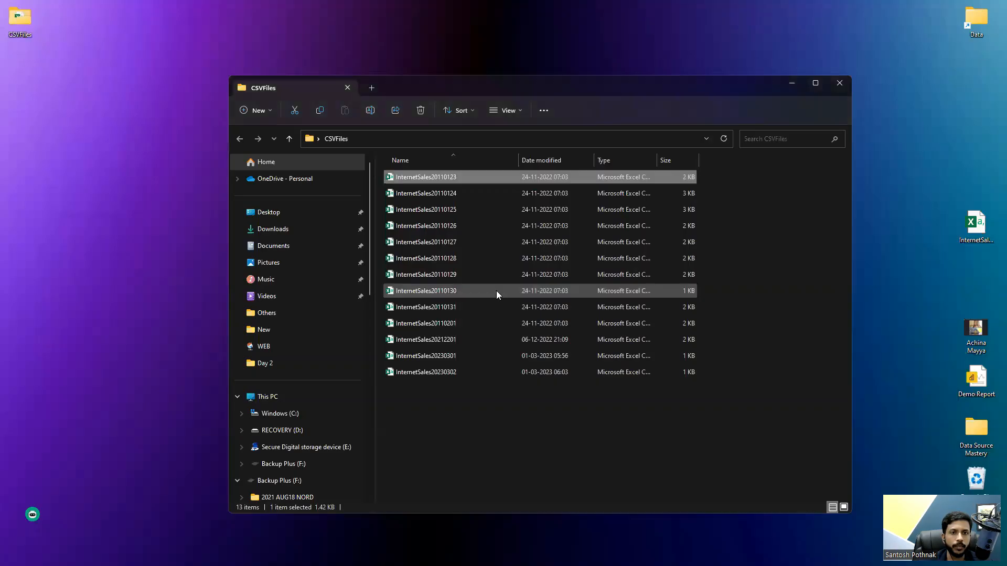
Step: Check the layout of the InternetSales20110124 file, then close it and the CSVFiles folder window
{"action": "left_click", "coordinate": [462, 196]}
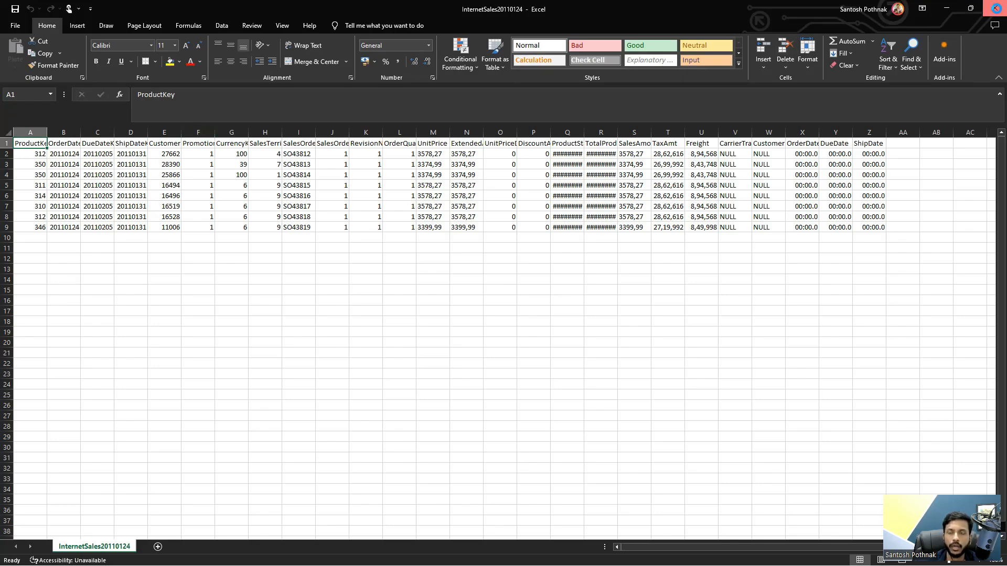
{"action": "left_click", "coordinate": [995, 9]}
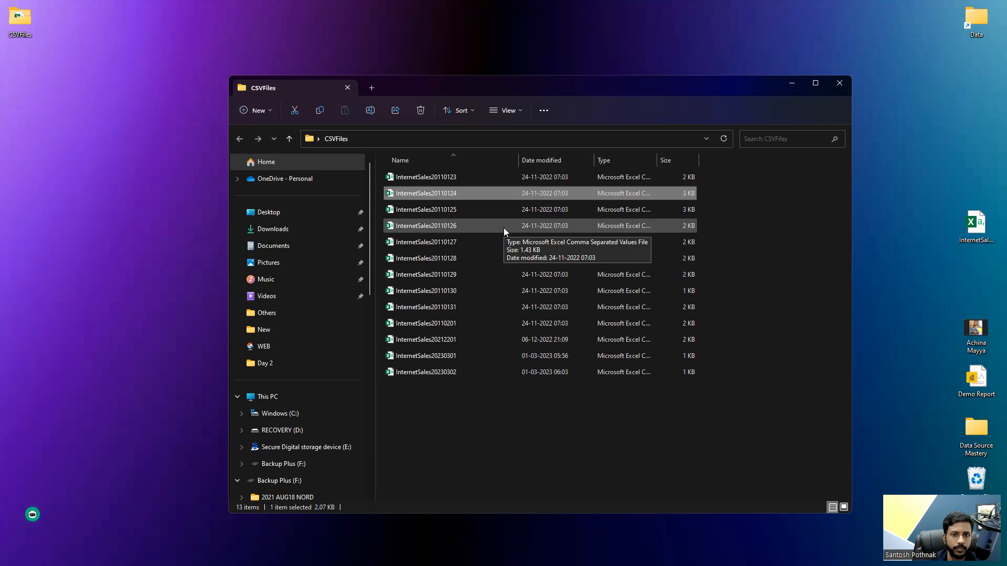
{"action": "left_click", "coordinate": [846, 84]}
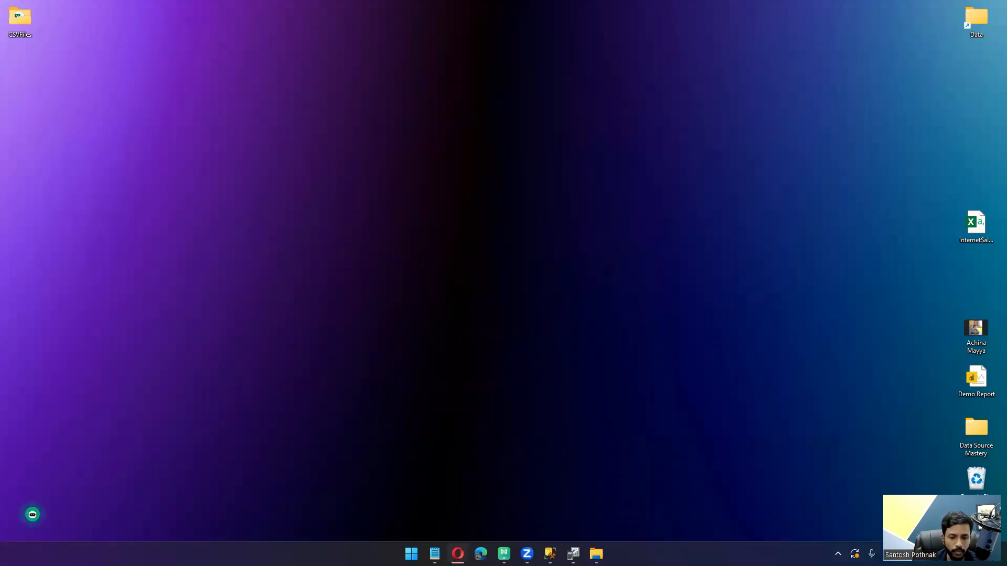
Step: Find and launch Power BI Desktop, and expand the Data pane of the blank report
{"action": "key", "text": "super"}
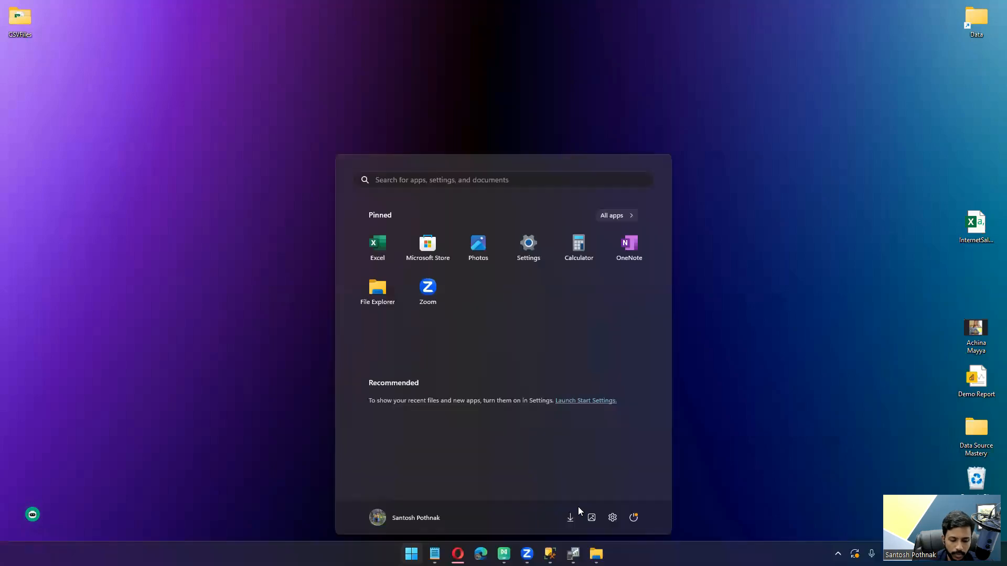
{"action": "type", "text": "power"}
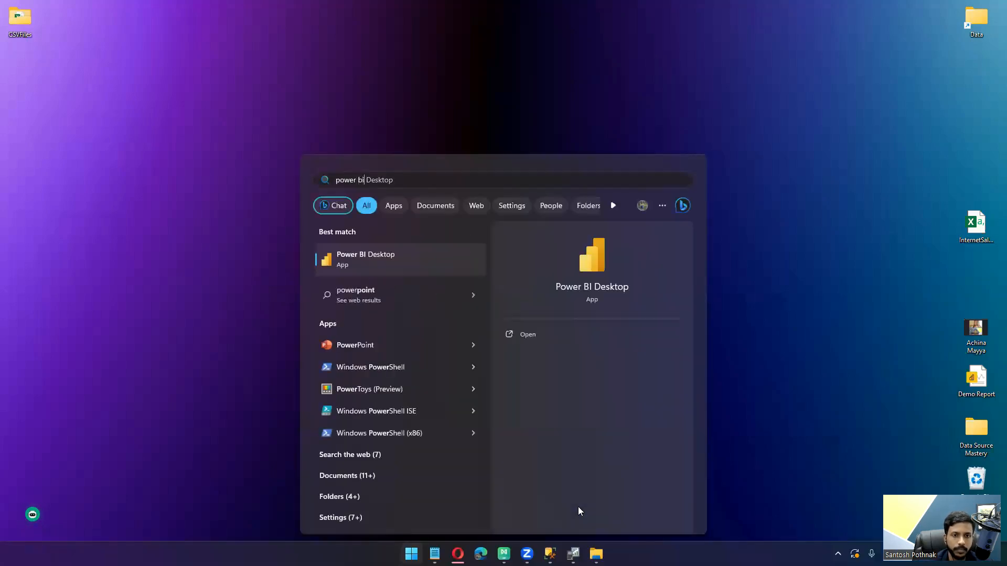
{"action": "type", "text": " bi"}
{"action": "left_click", "coordinate": [385, 257]}
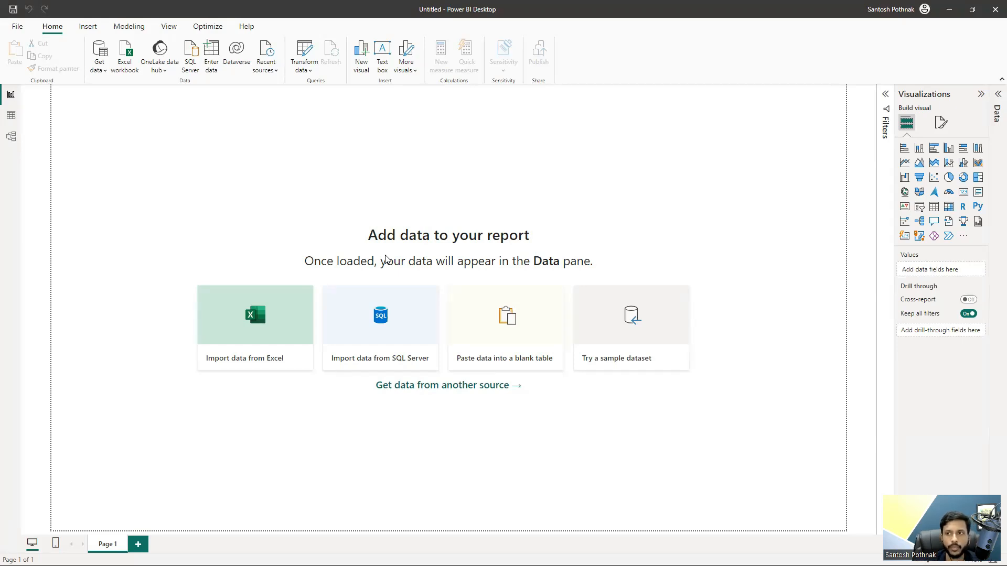
{"action": "left_click", "coordinate": [996, 111]}
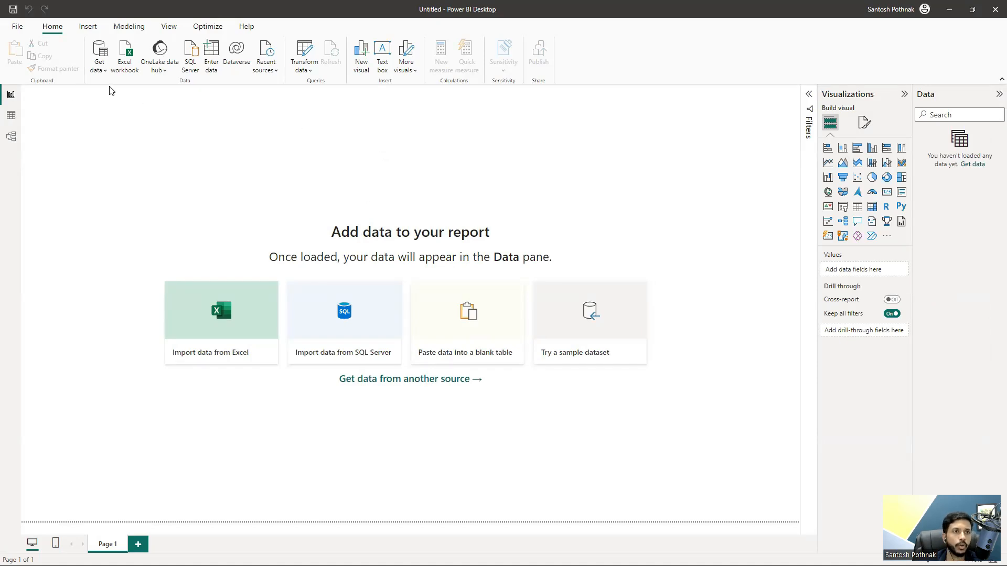
Step: Start a new data connection using the Folder connector
{"action": "left_click", "coordinate": [104, 73]}
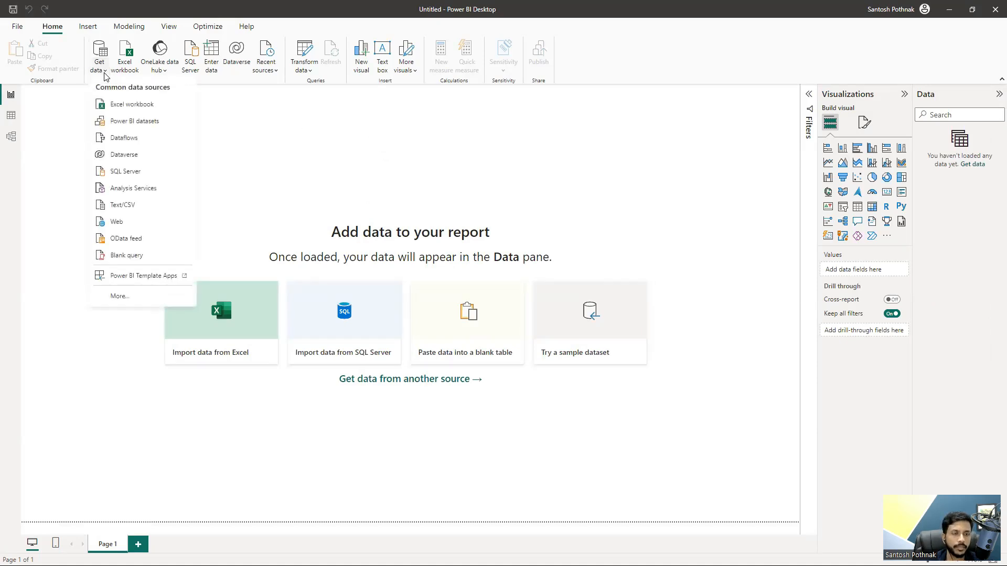
{"action": "left_click", "coordinate": [130, 295]}
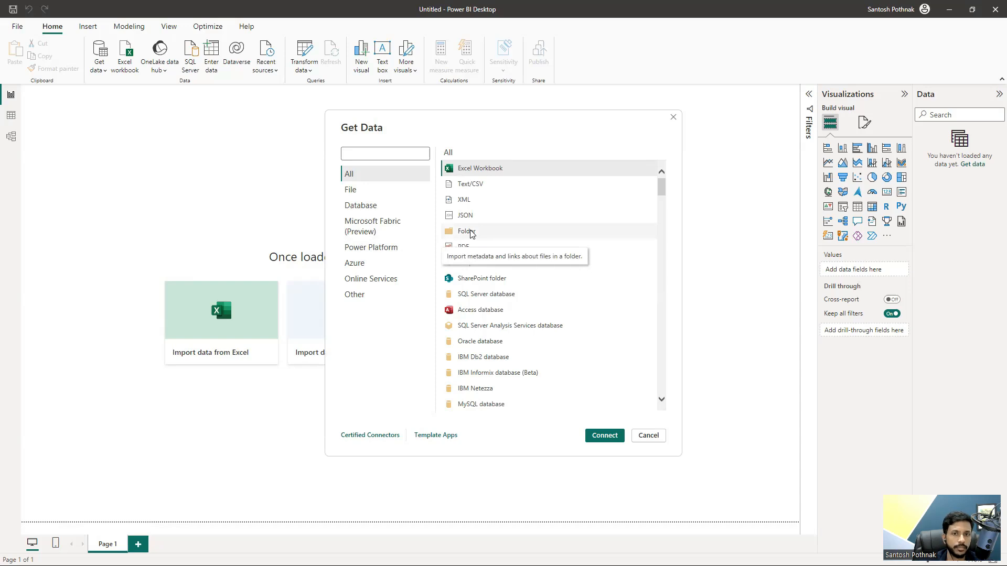
{"action": "left_click", "coordinate": [470, 234]}
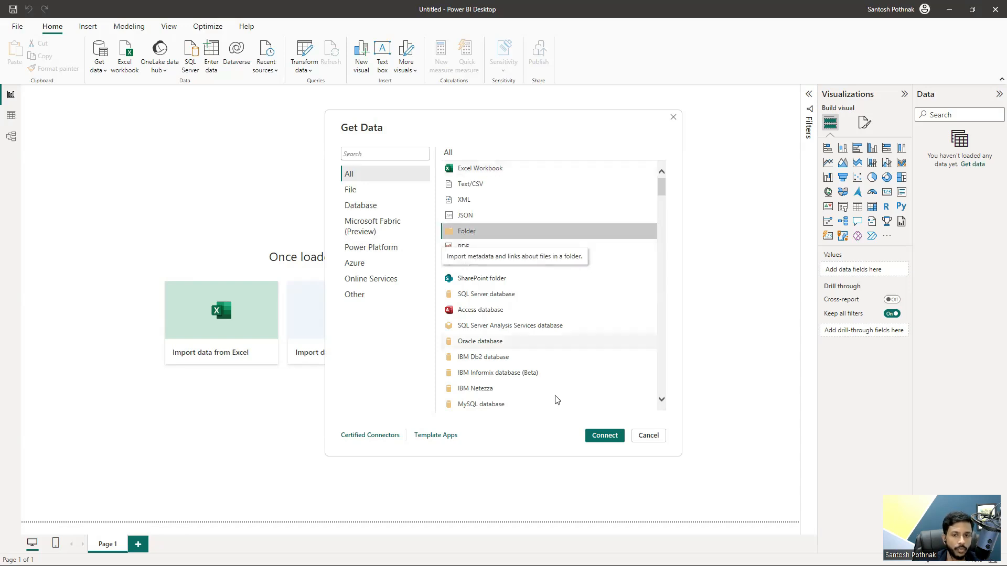
{"action": "left_click", "coordinate": [600, 436]}
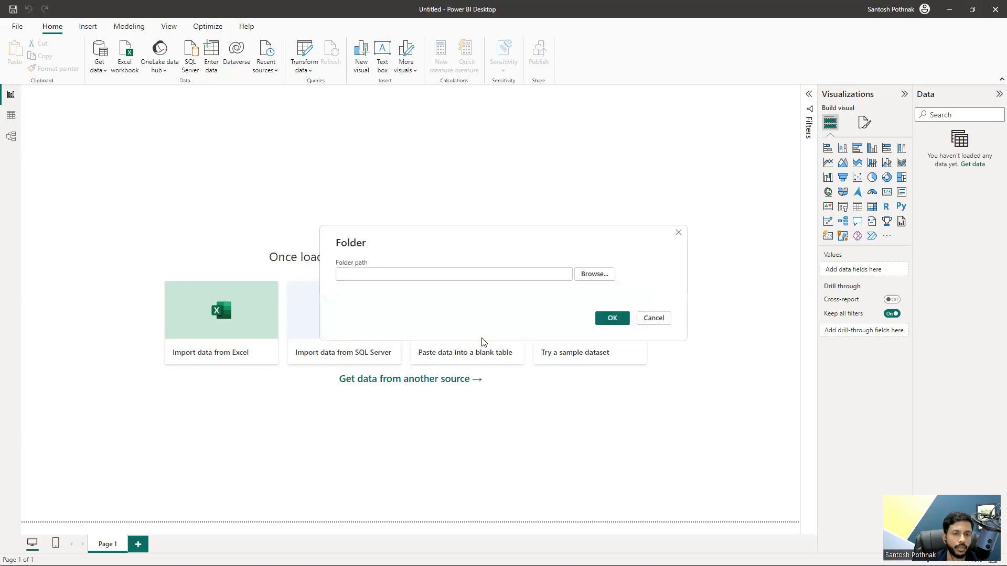
Step: Connect to the CSVFiles folder on the Desktop and load its file list into Power Query Editor for transformation
{"action": "left_click", "coordinate": [587, 277]}
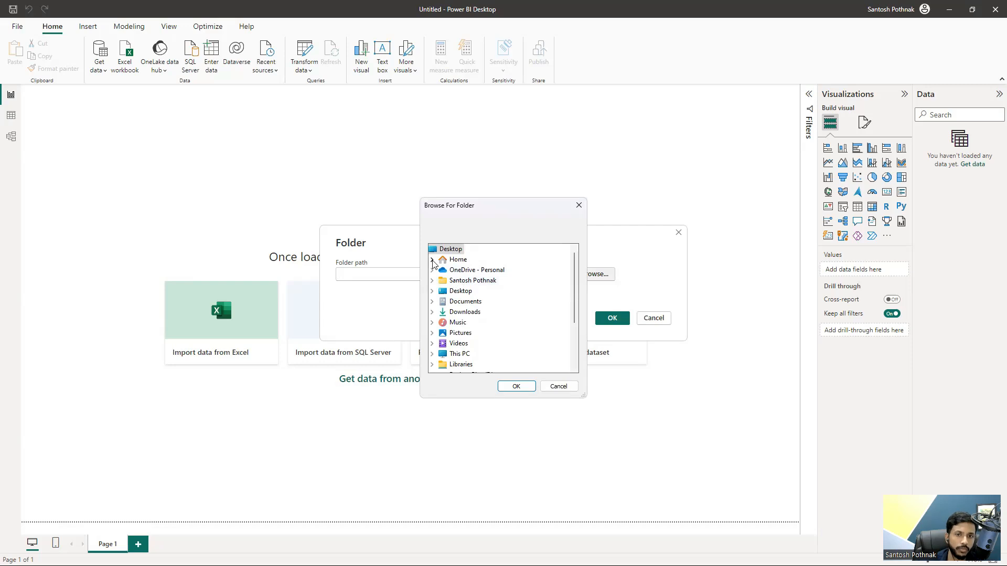
{"action": "left_click", "coordinate": [433, 291]}
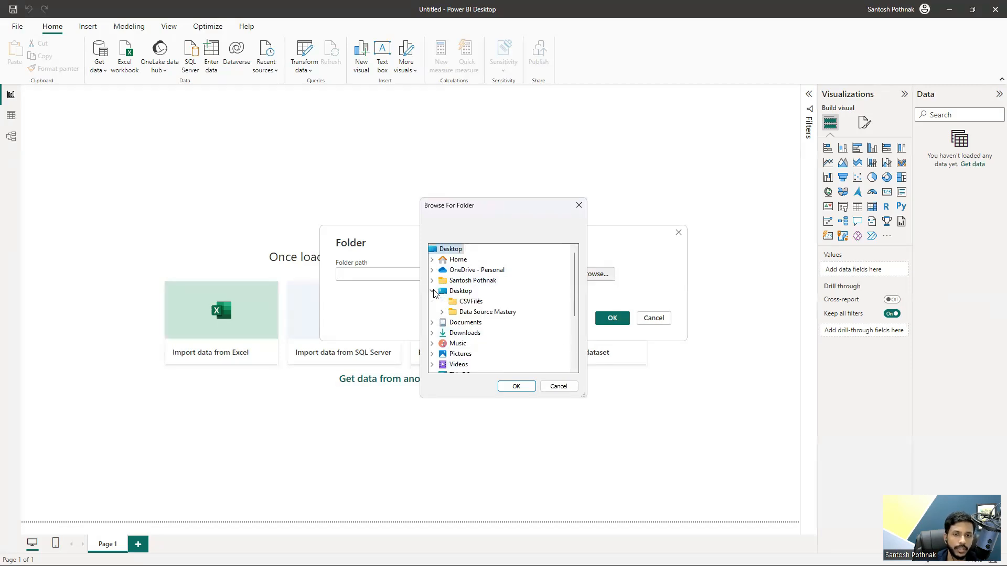
{"action": "left_click", "coordinate": [470, 302]}
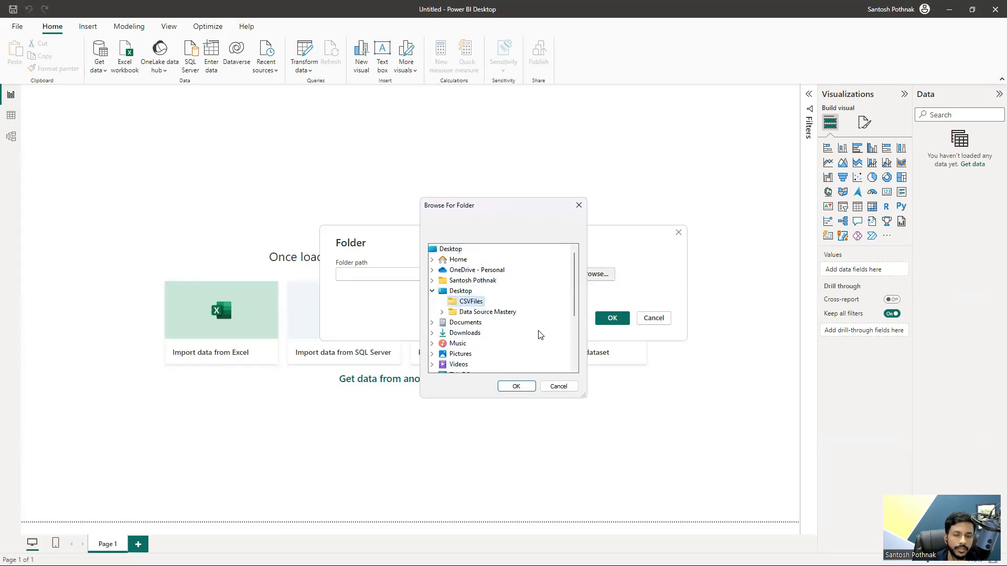
{"action": "left_click", "coordinate": [516, 387]}
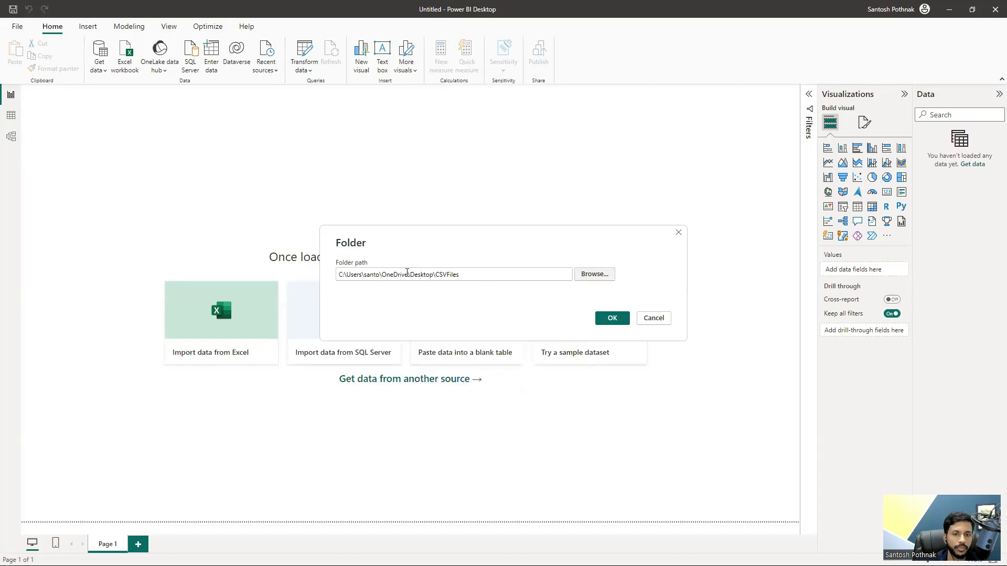
{"action": "left_click", "coordinate": [600, 322]}
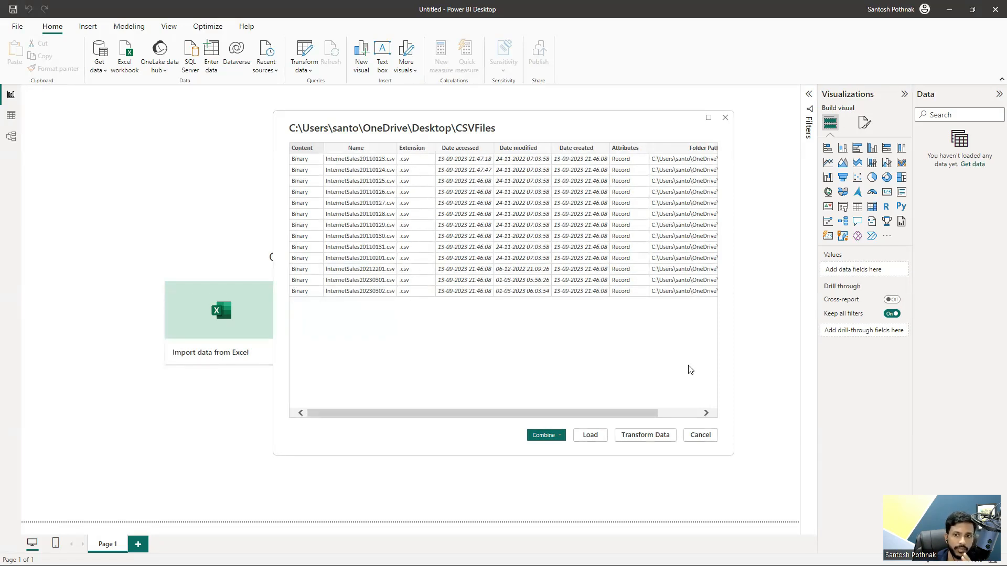
{"action": "left_click", "coordinate": [646, 436]}
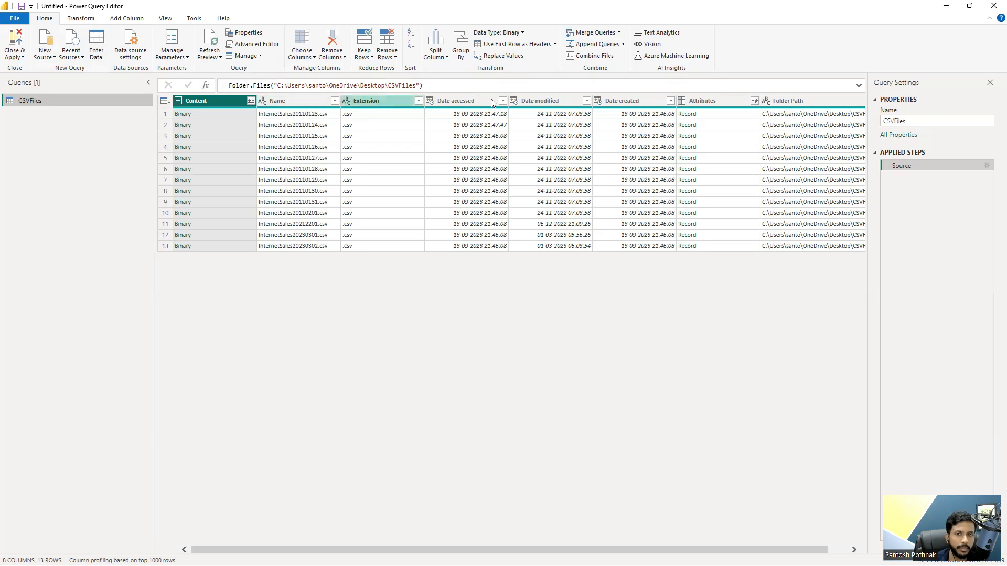
Step: Combine the files from the Content column, using the first file as sample and comma as delimiter
{"action": "left_click", "coordinate": [644, 100]}
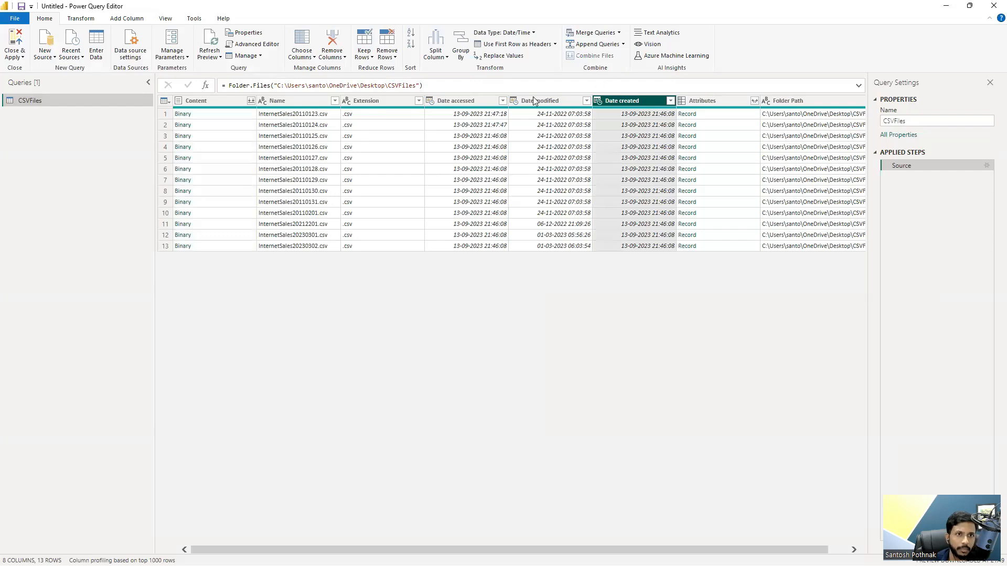
{"action": "left_click", "coordinate": [210, 104]}
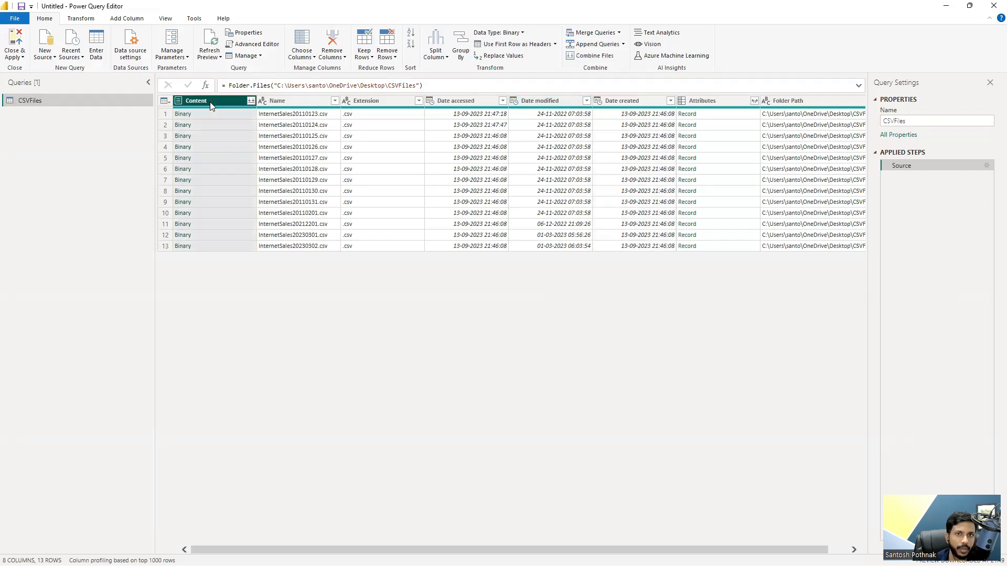
{"action": "left_click", "coordinate": [596, 56]}
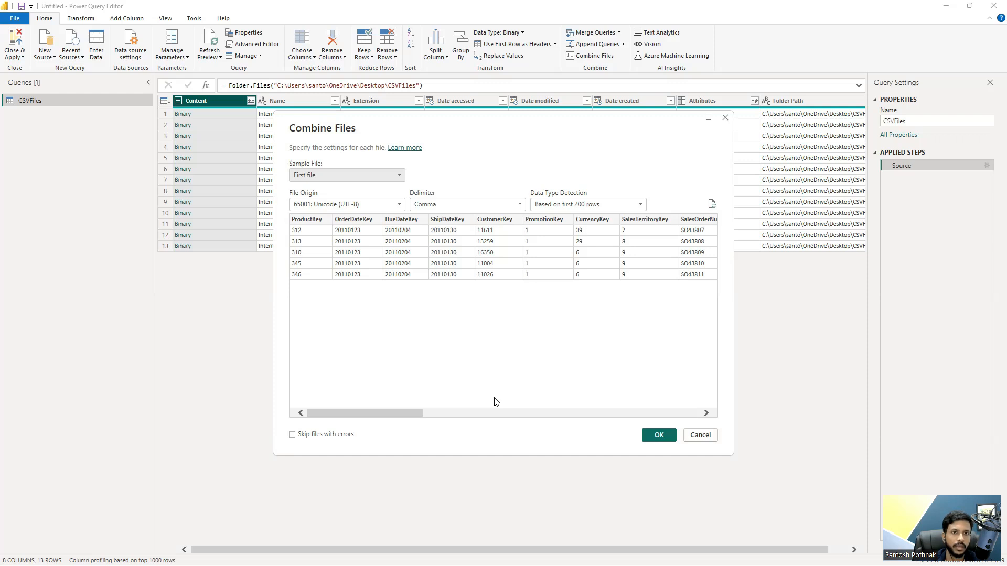
{"action": "left_click", "coordinate": [656, 435]}
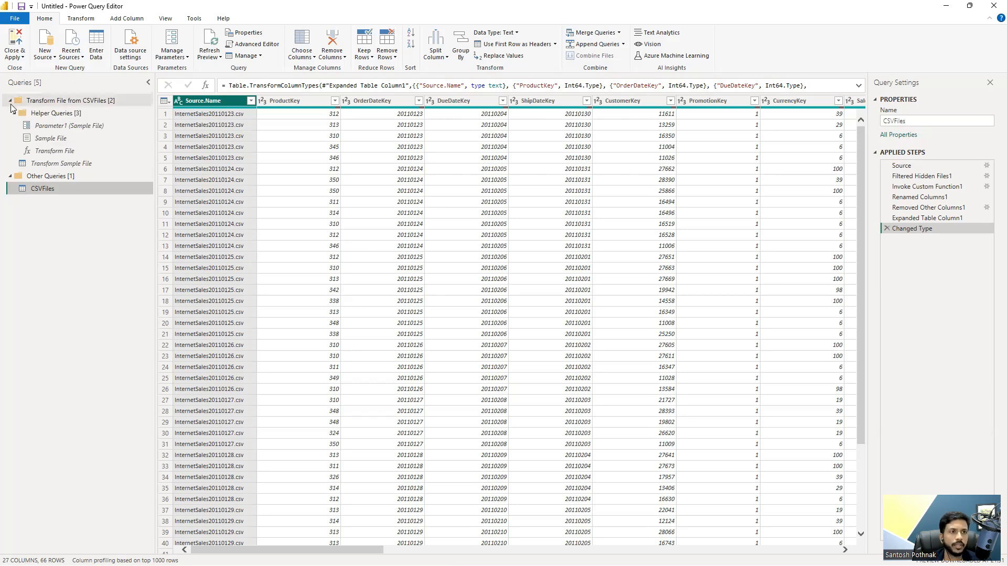
Step: Collapse the Transform File from CSVFiles query group and review the combined rows of the CSVFiles query
{"action": "left_click", "coordinate": [9, 104]}
{"action": "left_click", "coordinate": [10, 102]}
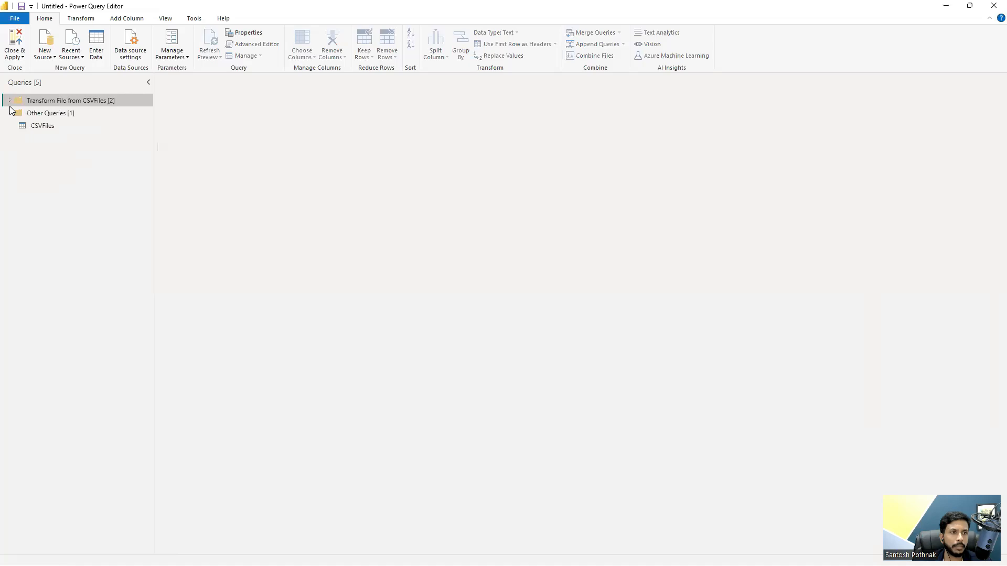
{"action": "left_click", "coordinate": [37, 126]}
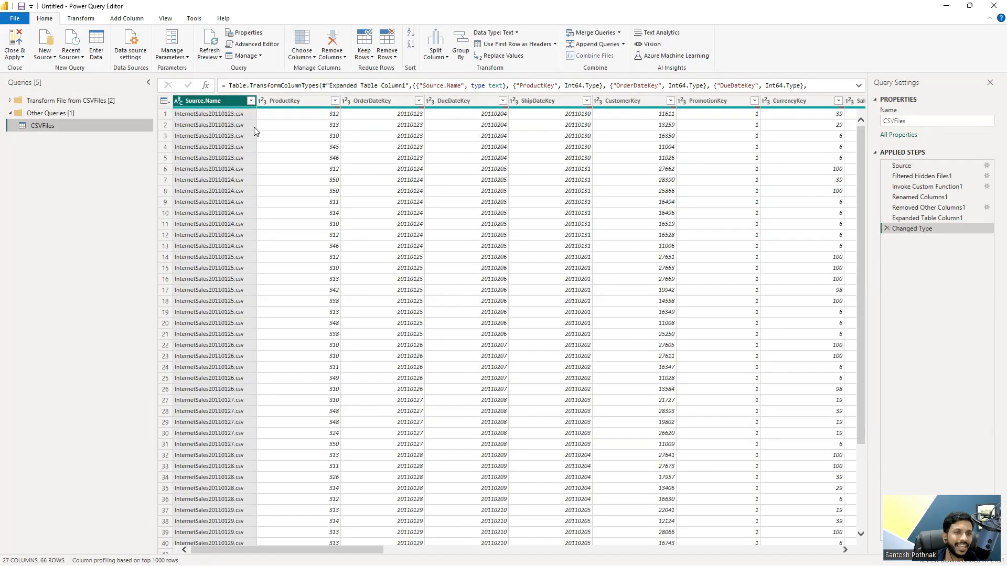
{"action": "scroll", "coordinate": [263, 295], "scroll_direction": "down", "scroll_amount": 9}
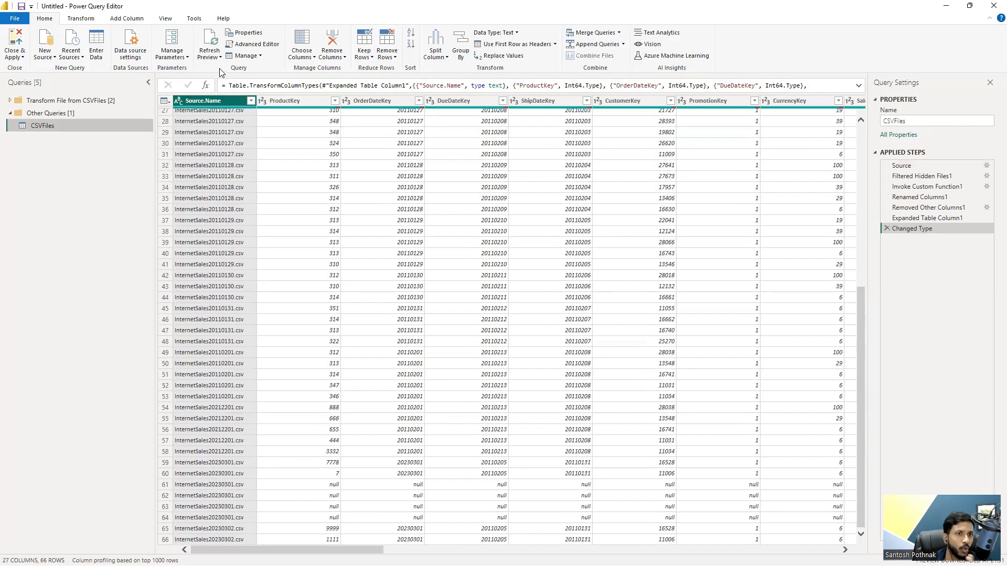
Step: Examine the combined rows of the CSVFiles query from the first to the last source file
{"action": "scroll", "coordinate": [220, 69], "scroll_direction": "down", "scroll_amount": 5}
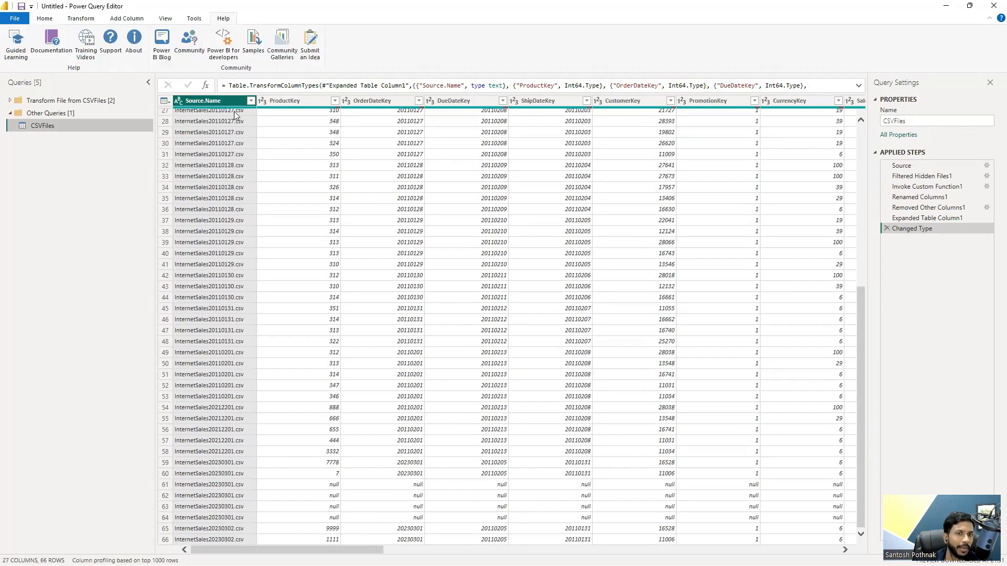
{"action": "left_click", "coordinate": [284, 102]}
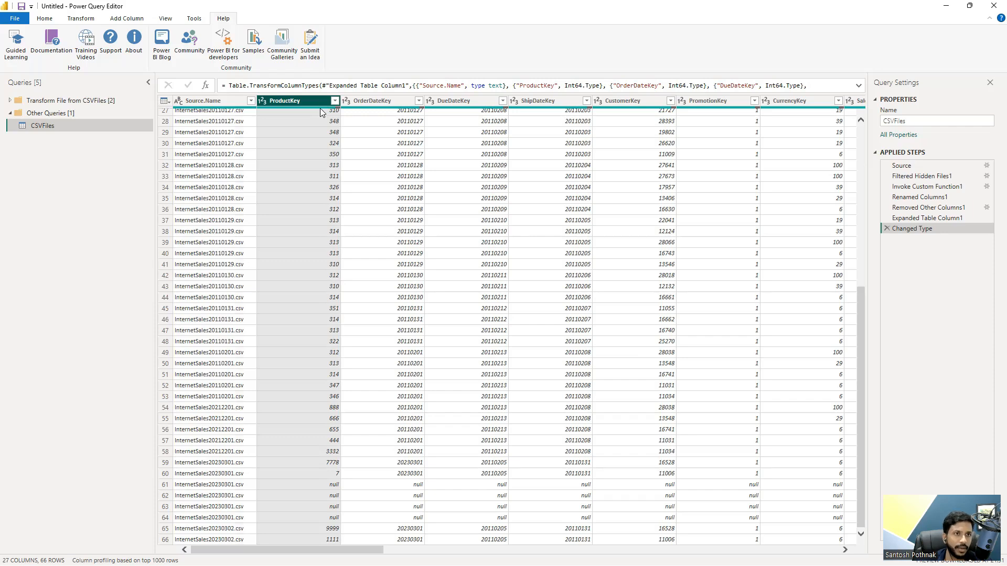
{"action": "left_click", "coordinate": [46, 19]}
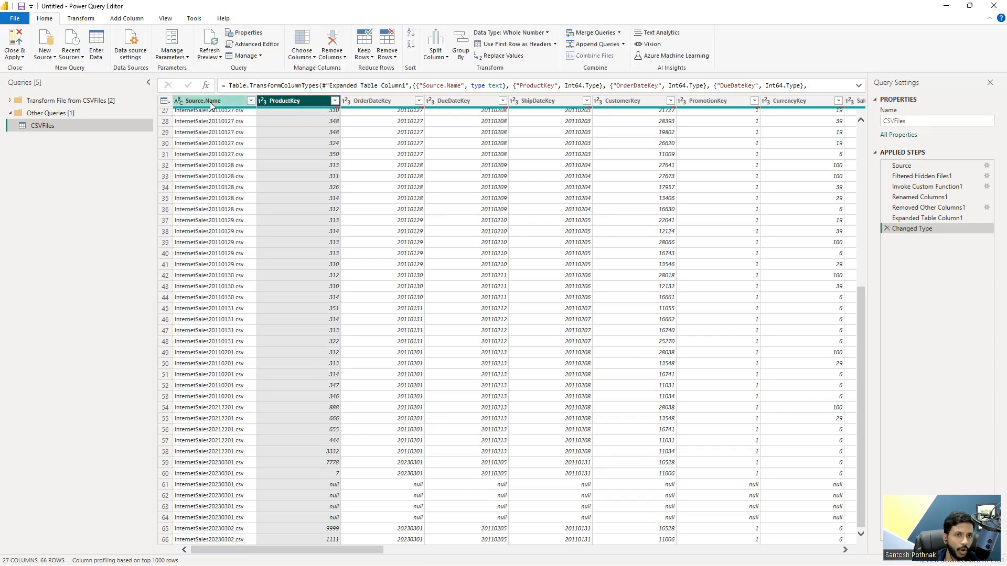
{"action": "scroll", "coordinate": [214, 114], "scroll_direction": "up", "scroll_amount": 9}
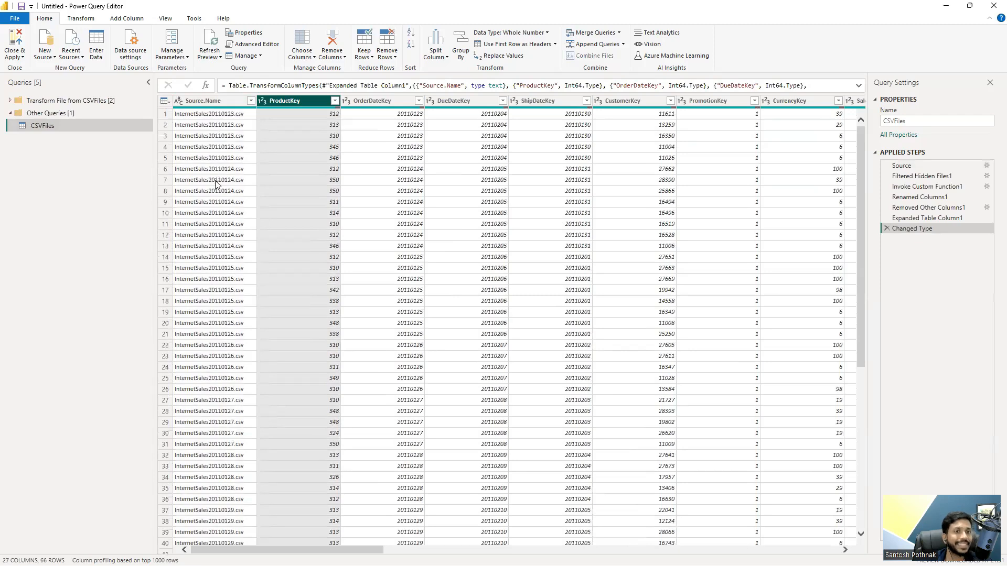
{"action": "scroll", "coordinate": [217, 194], "scroll_direction": "down", "scroll_amount": 9}
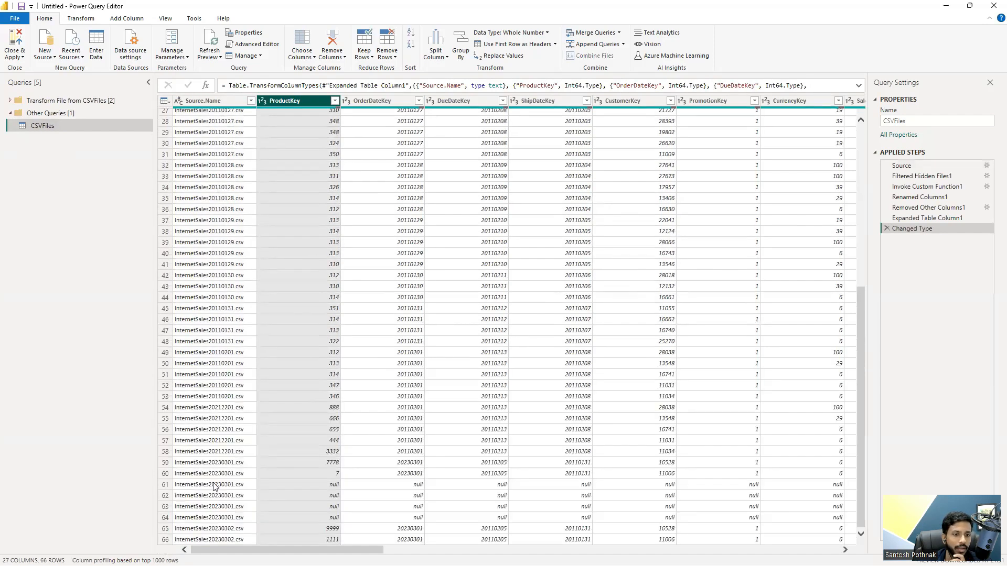
{"action": "scroll", "coordinate": [234, 225], "scroll_direction": "up", "scroll_amount": 9}
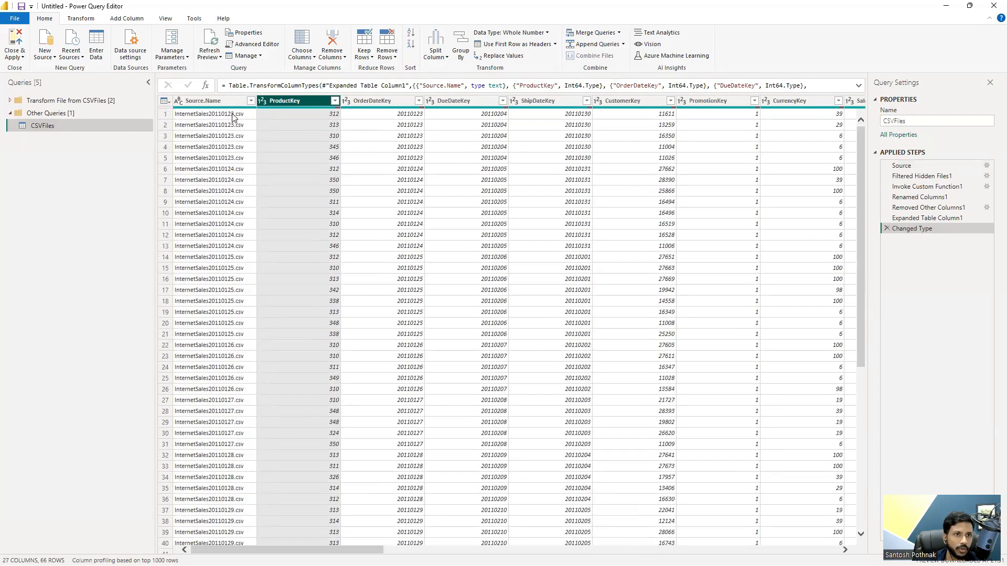
Step: Filter the Source.Name column to only InternetSales20110123.csv, and remove that filter step again
{"action": "left_click", "coordinate": [247, 102]}
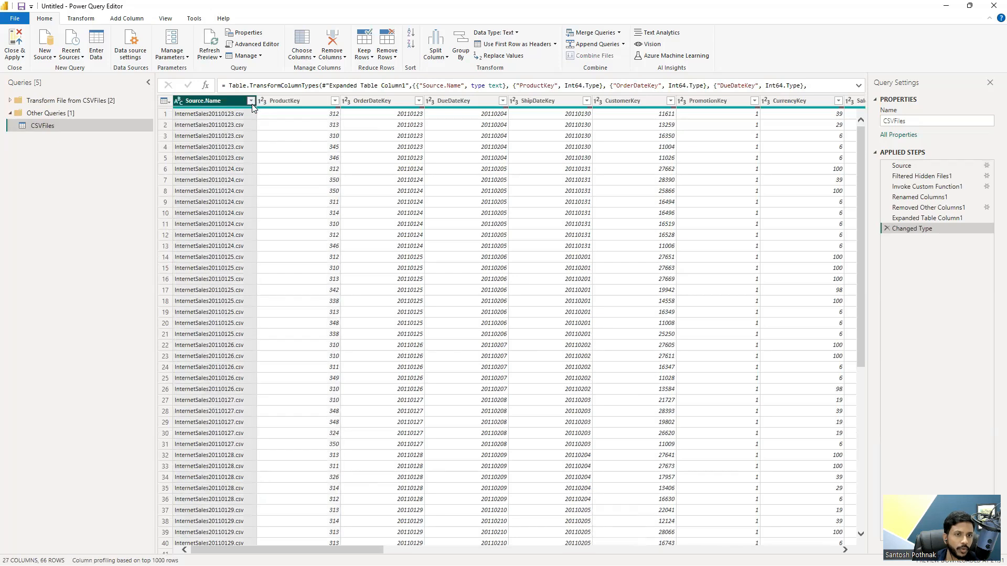
{"action": "left_click", "coordinate": [251, 101]}
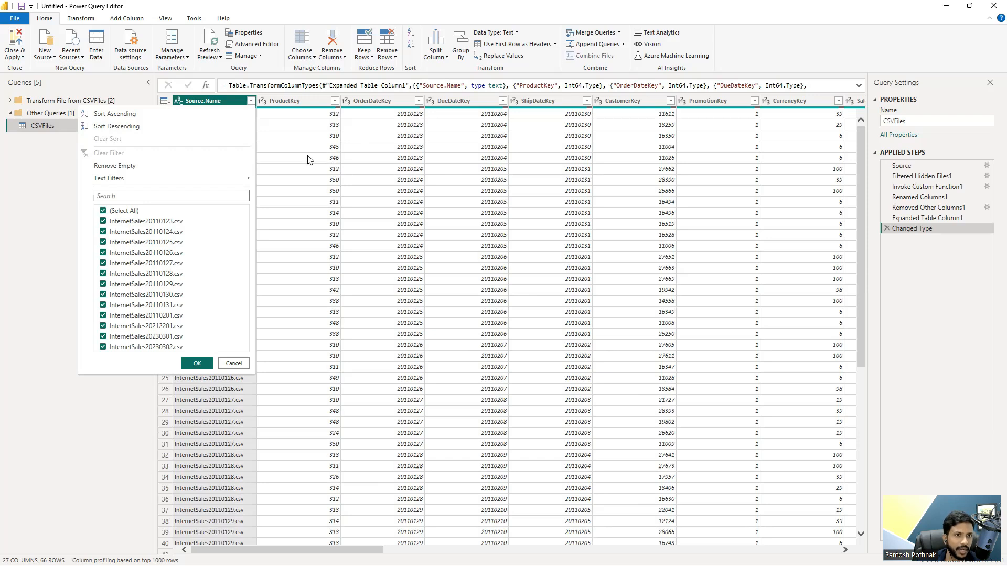
{"action": "left_click", "coordinate": [132, 212]}
{"action": "left_click", "coordinate": [135, 221]}
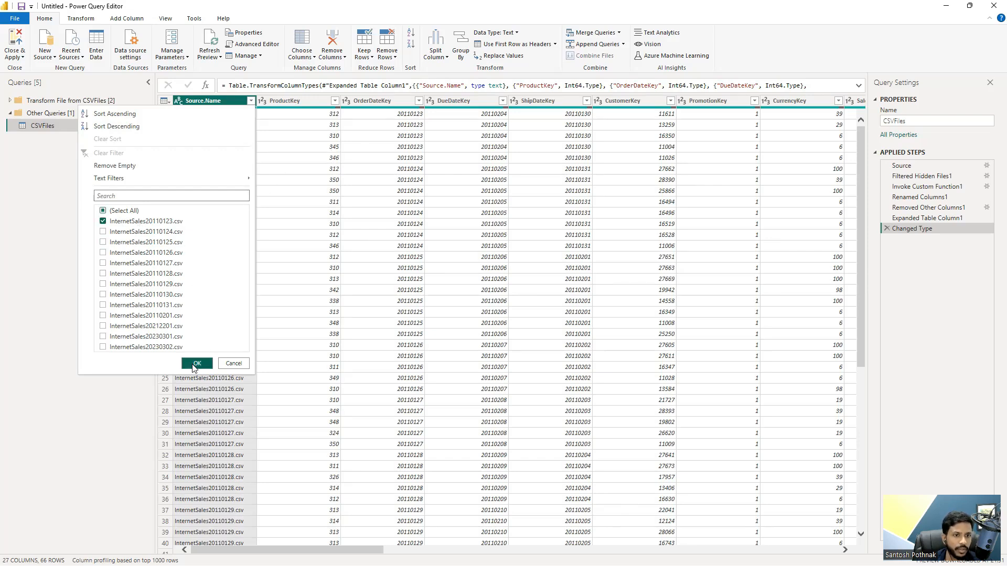
{"action": "left_click", "coordinate": [194, 363]}
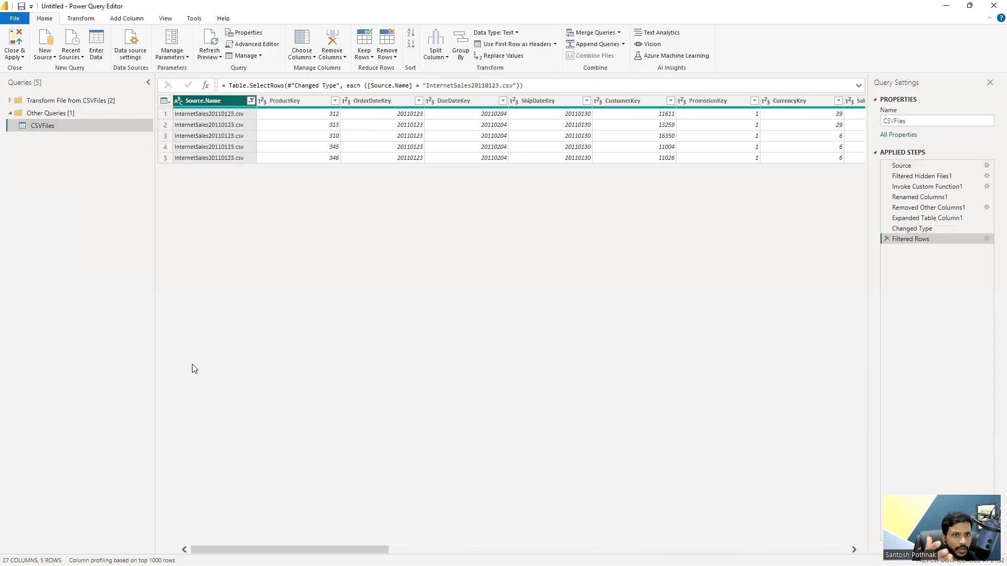
{"action": "left_click", "coordinate": [887, 239]}
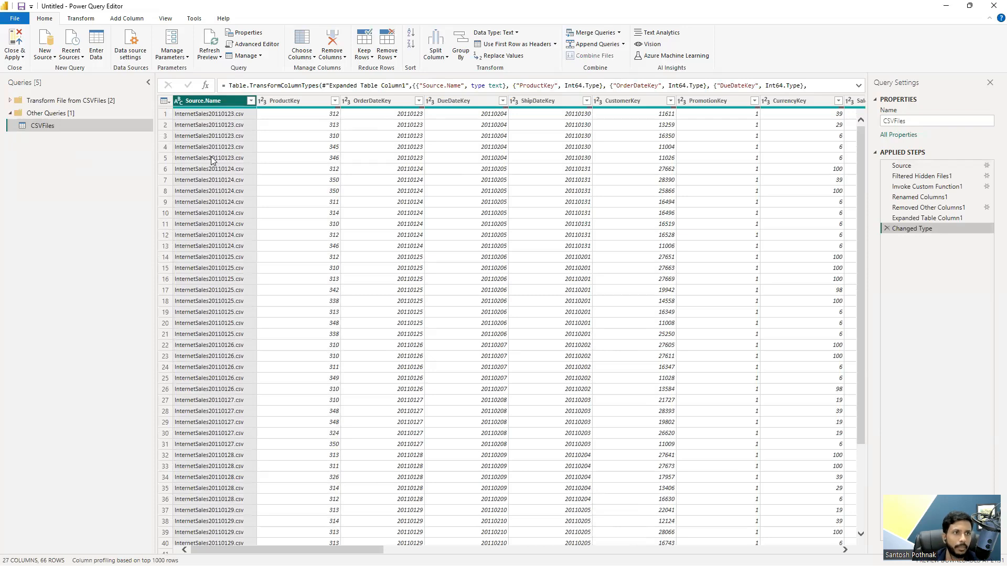
Step: Close and apply the query to load its data, and add an enlarged table visual to the report page
{"action": "left_click", "coordinate": [14, 57]}
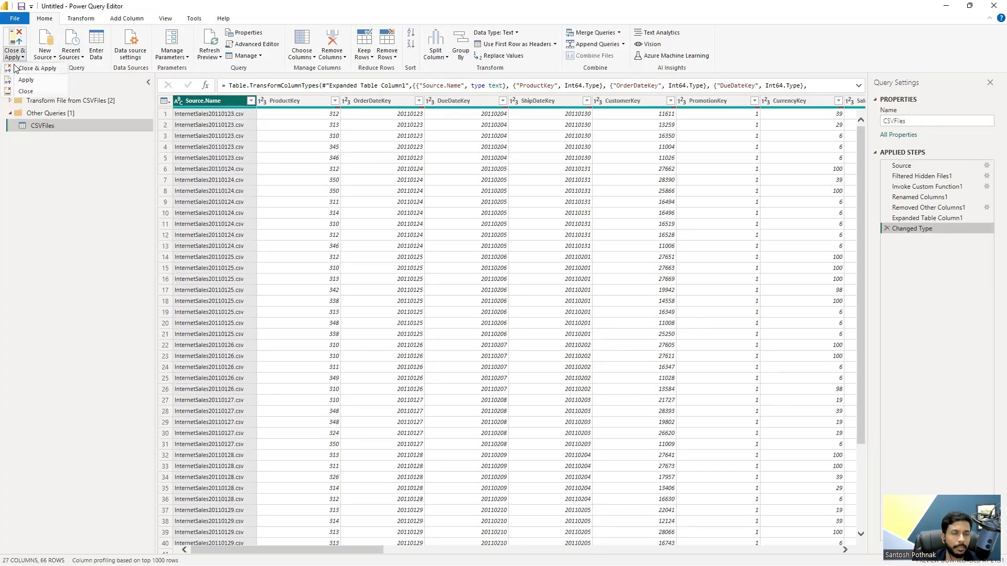
{"action": "left_click", "coordinate": [34, 68]}
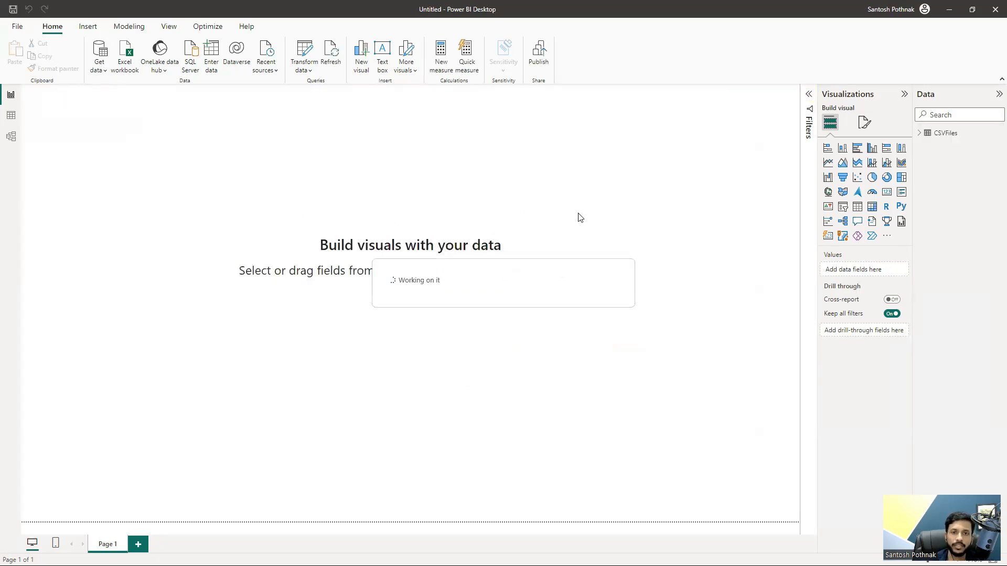
{"action": "left_click", "coordinate": [859, 211]}
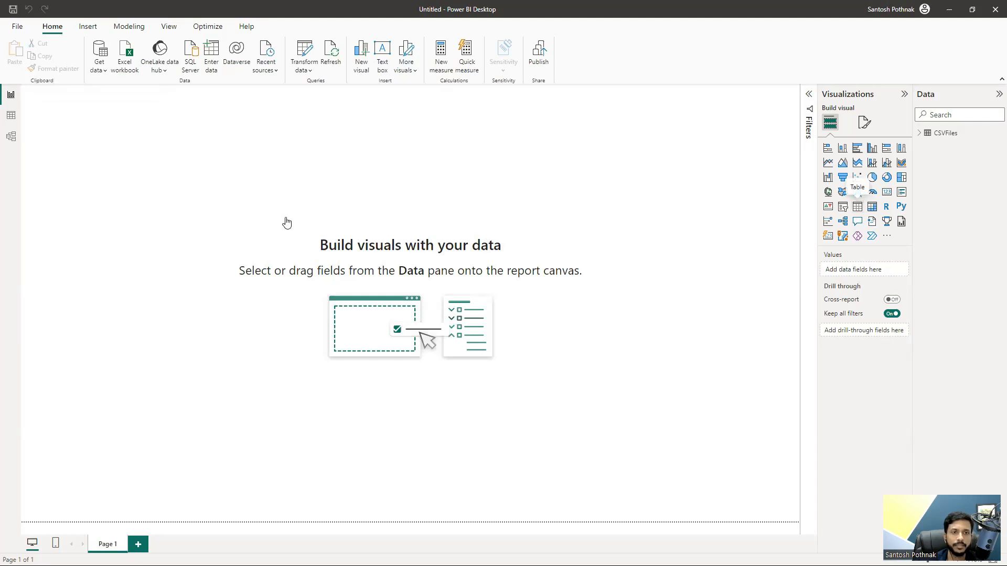
{"action": "left_click_drag", "start_coordinate": [163, 217], "coordinate": [271, 265]}
{"action": "left_click_drag", "start_coordinate": [370, 301], "coordinate": [633, 416]}
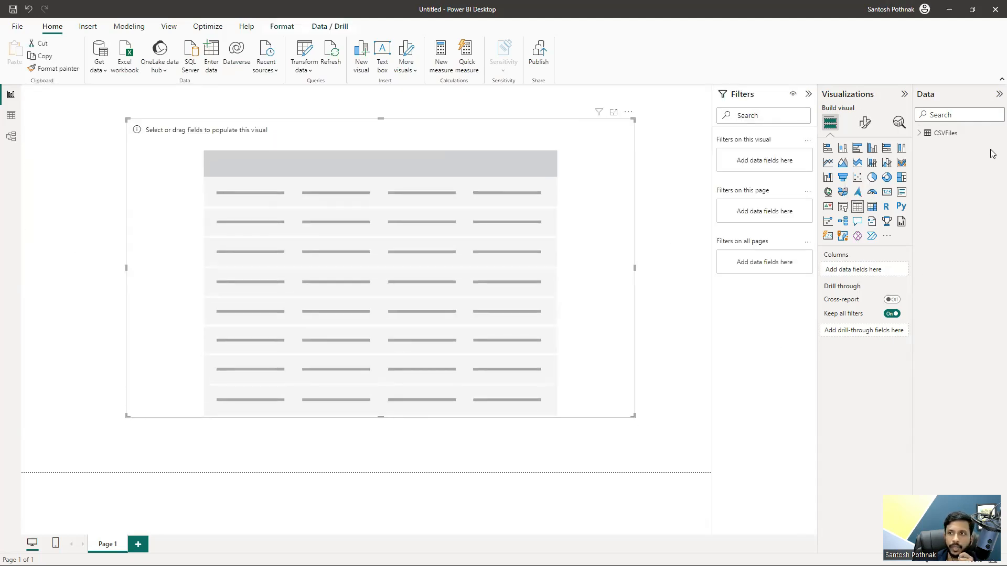
Step: Fill the table visual with ProductKey set to Don't summarize, DueDate and TaxAmt from CSVFiles, in that order
{"action": "left_click", "coordinate": [929, 144]}
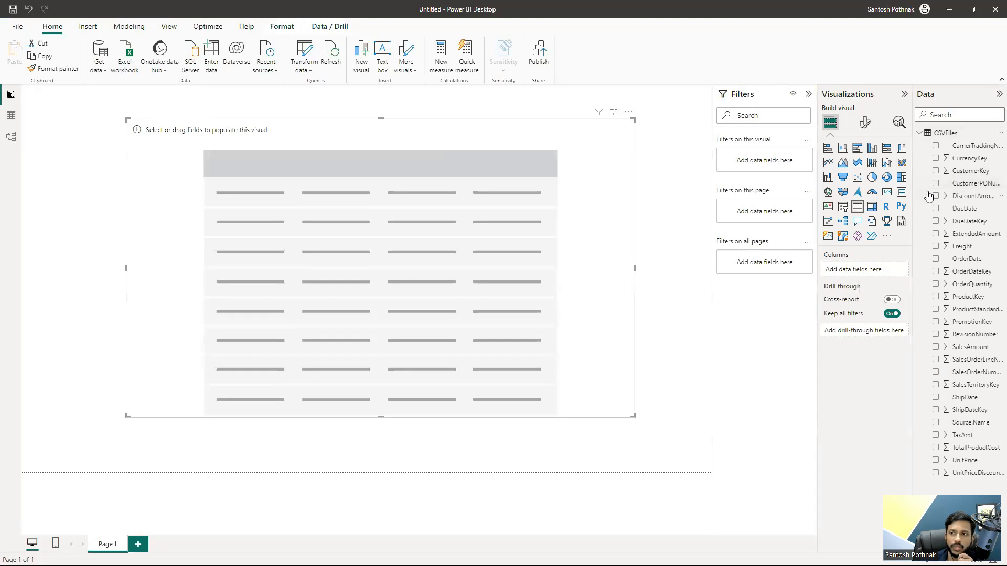
{"action": "left_click_drag", "start_coordinate": [914, 182], "coordinate": [870, 182]}
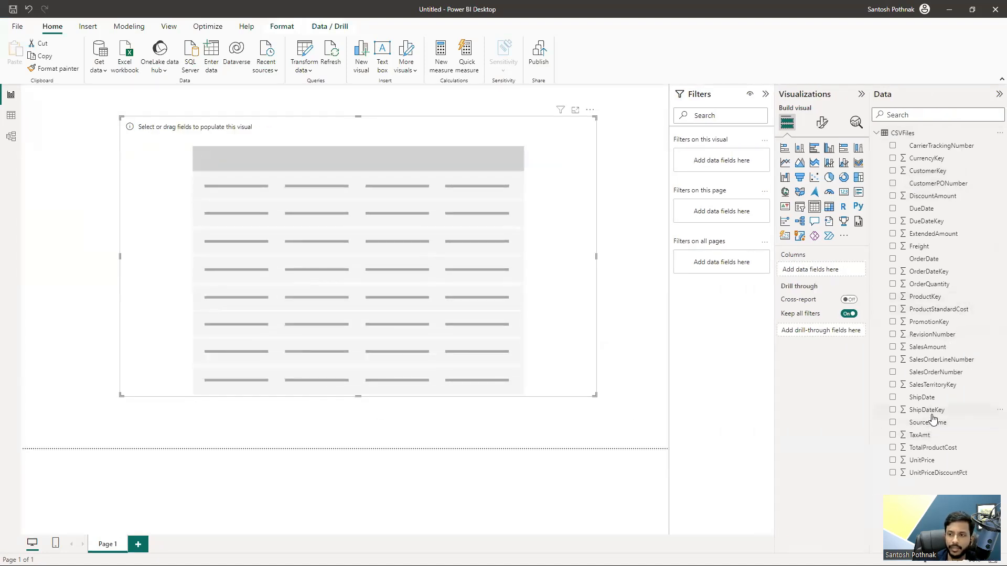
{"action": "left_click_drag", "start_coordinate": [924, 297], "coordinate": [842, 270]}
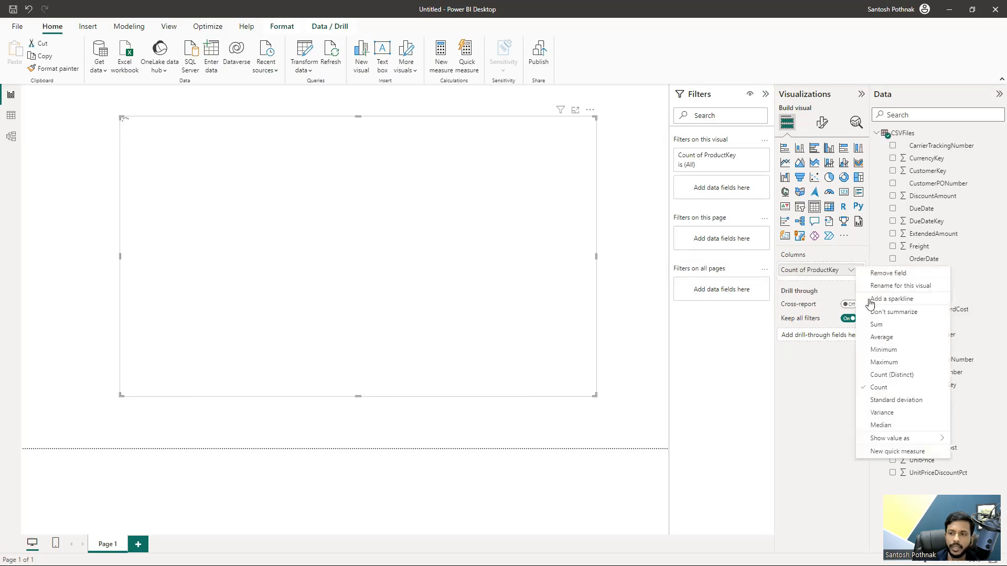
{"action": "left_click", "coordinate": [852, 270]}
{"action": "left_click", "coordinate": [889, 313]}
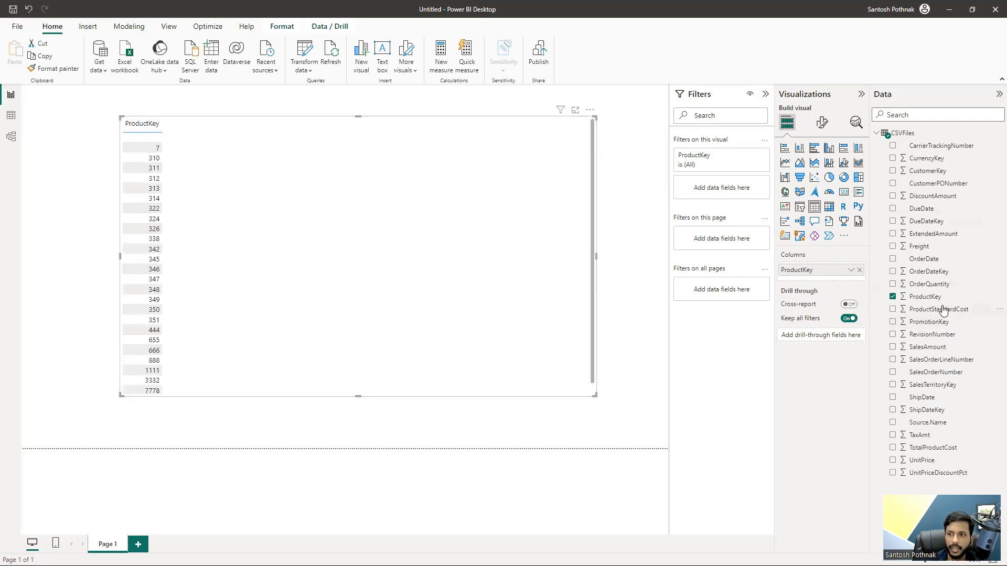
{"action": "left_click_drag", "start_coordinate": [923, 439], "coordinate": [839, 284]}
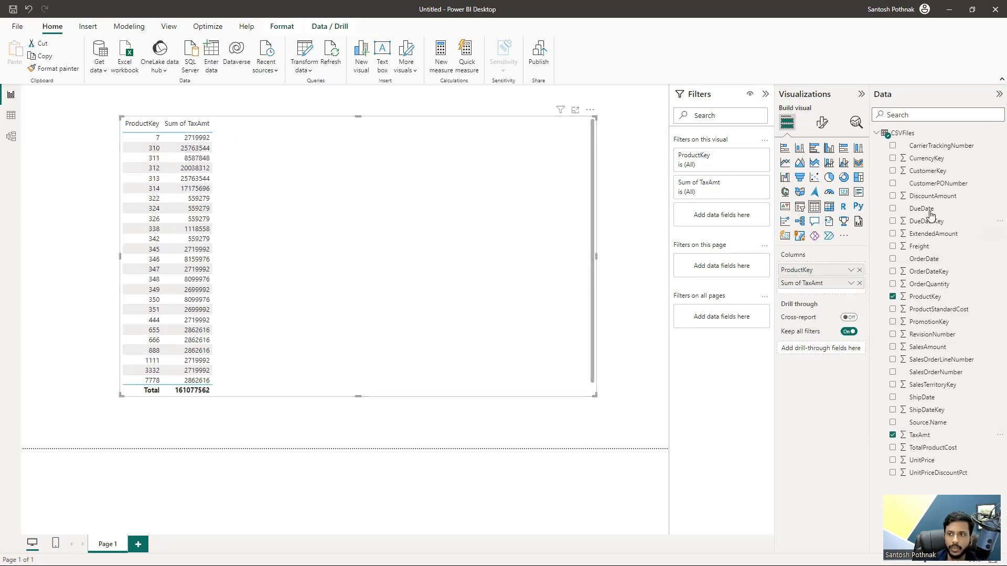
{"action": "left_click_drag", "start_coordinate": [922, 210], "coordinate": [858, 282]}
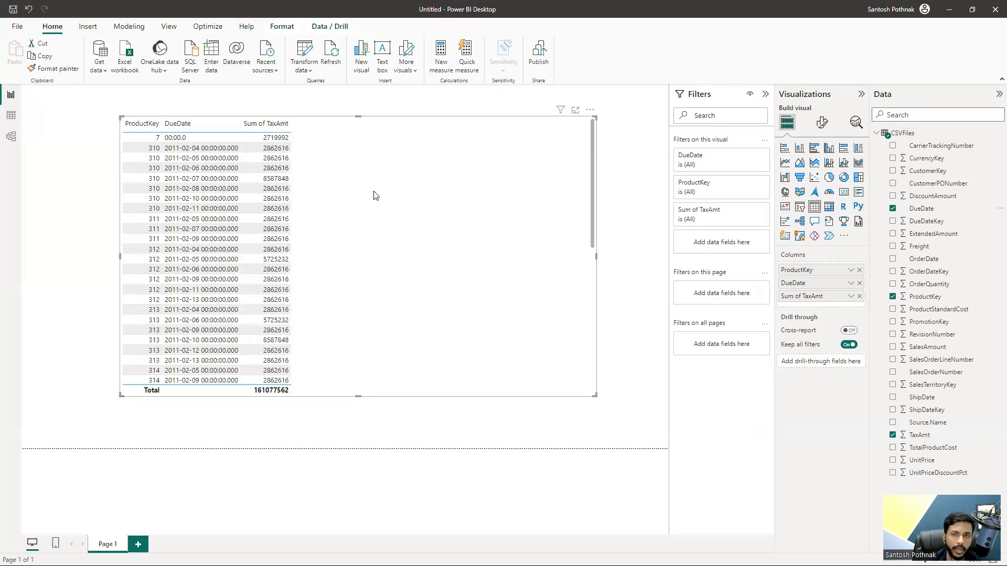
Step: Open the InternetSales20230705 CSV file from the desktop in Excel and widen its ProductKey column
{"action": "key", "text": "super+d"}
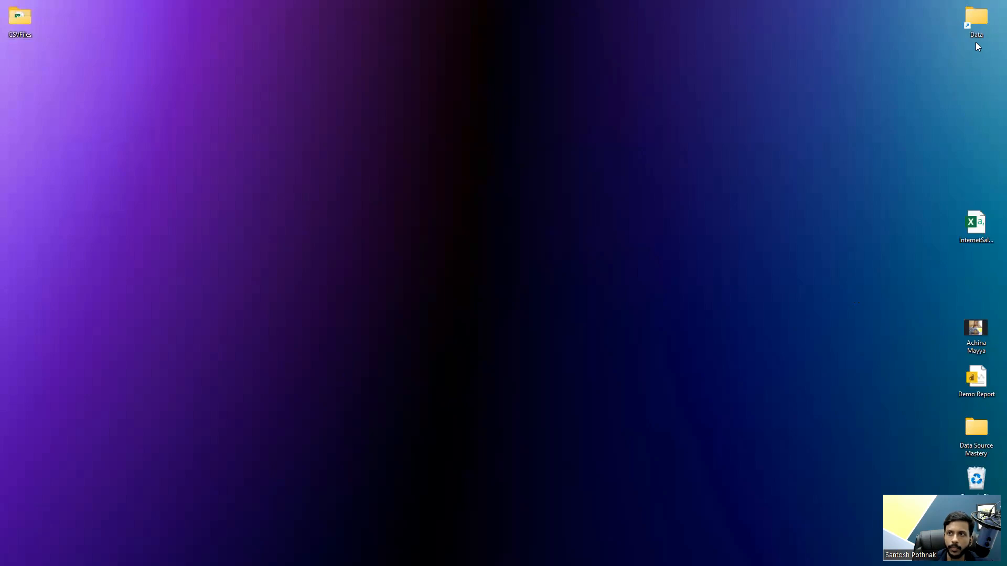
{"action": "left_click_drag", "start_coordinate": [663, 208], "coordinate": [220, 189]}
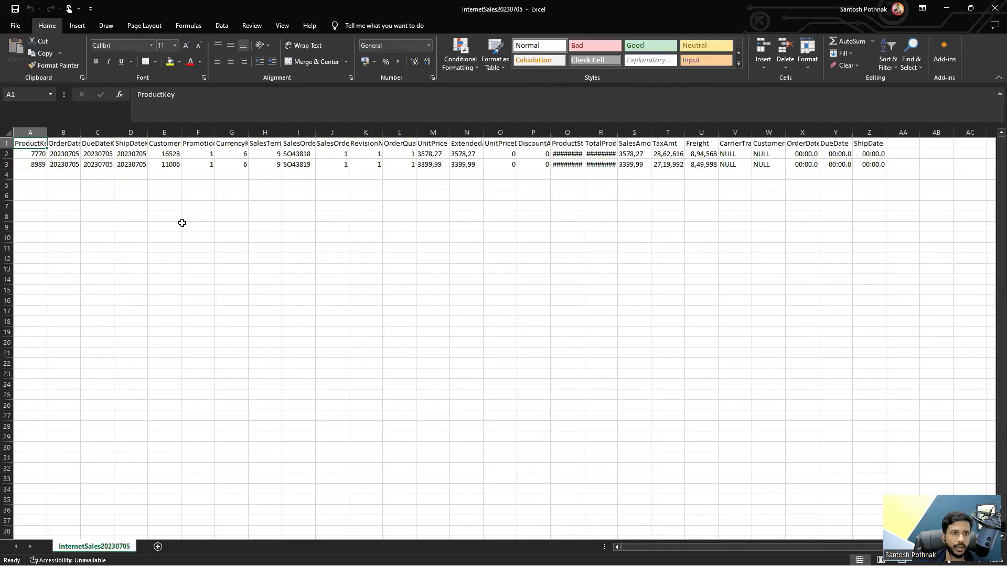
{"action": "left_click", "coordinate": [44, 184]}
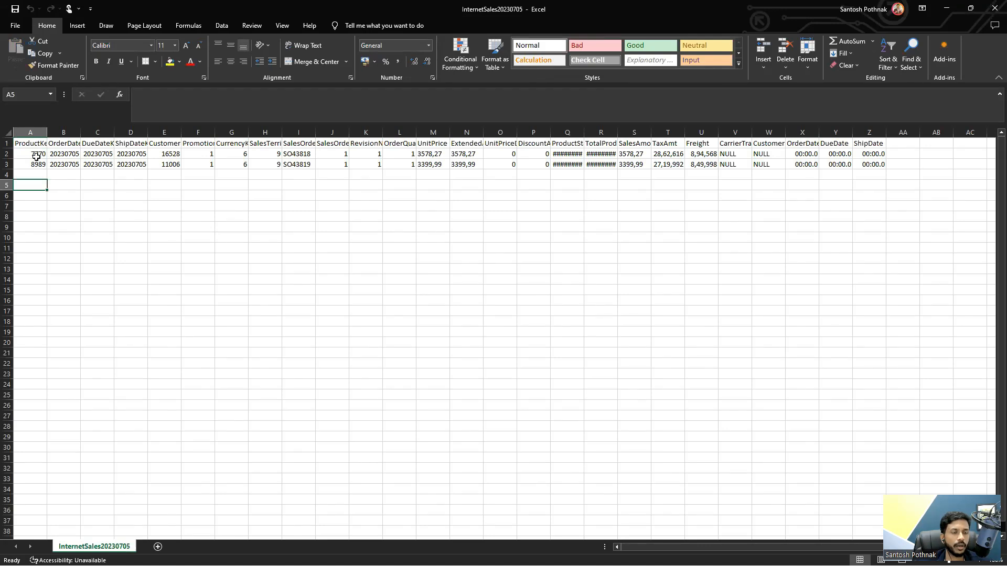
{"action": "left_click", "coordinate": [36, 156]}
{"action": "left_click_drag", "start_coordinate": [57, 136], "coordinate": [58, 136]}
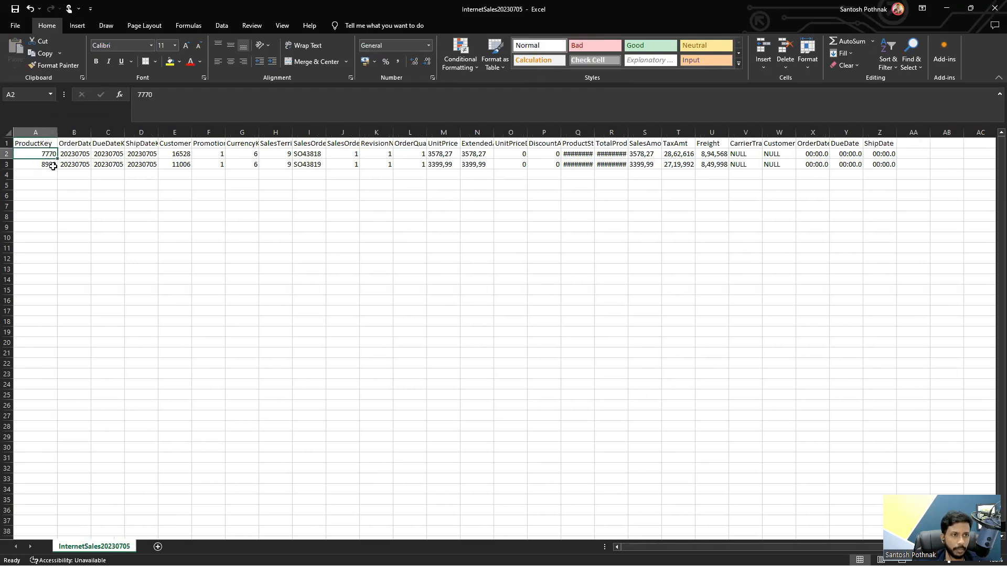
Step: Add a record in row 4 with ProductKey 2023, copying the values of columns B to Z from row 3
{"action": "left_click", "coordinate": [45, 173]}
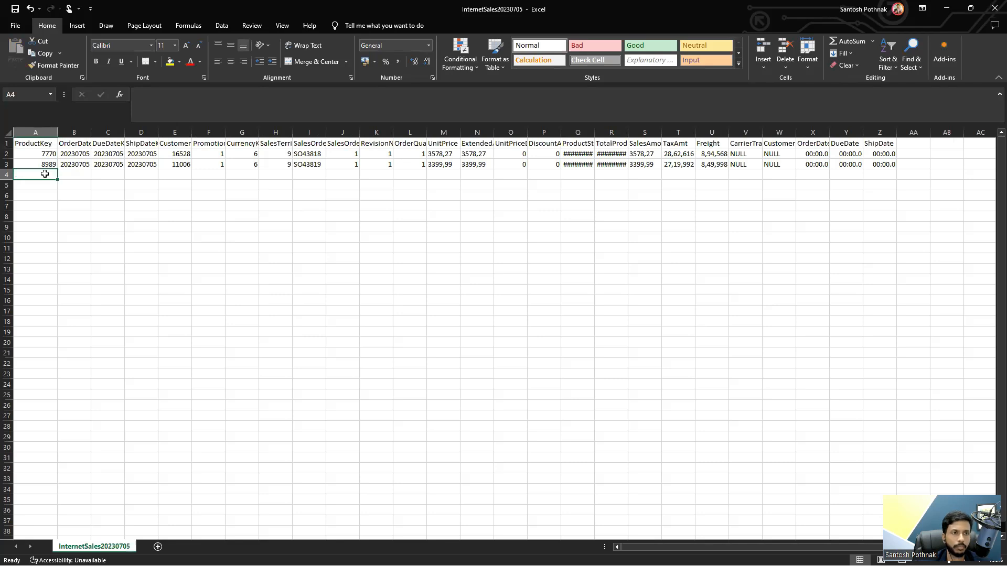
{"action": "type", "text": "202"}
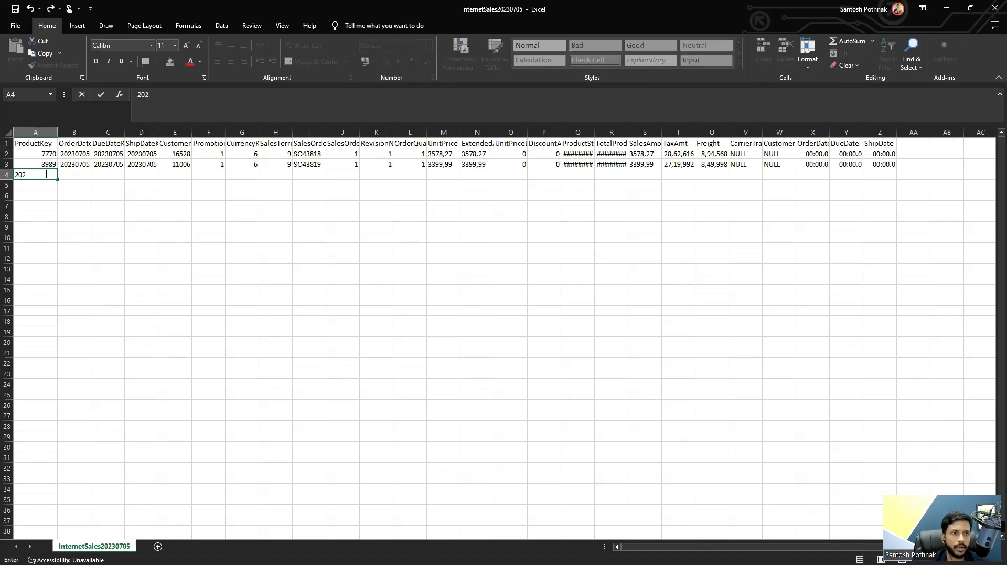
{"action": "type", "text": "3"}
{"action": "key", "text": "Tab"}
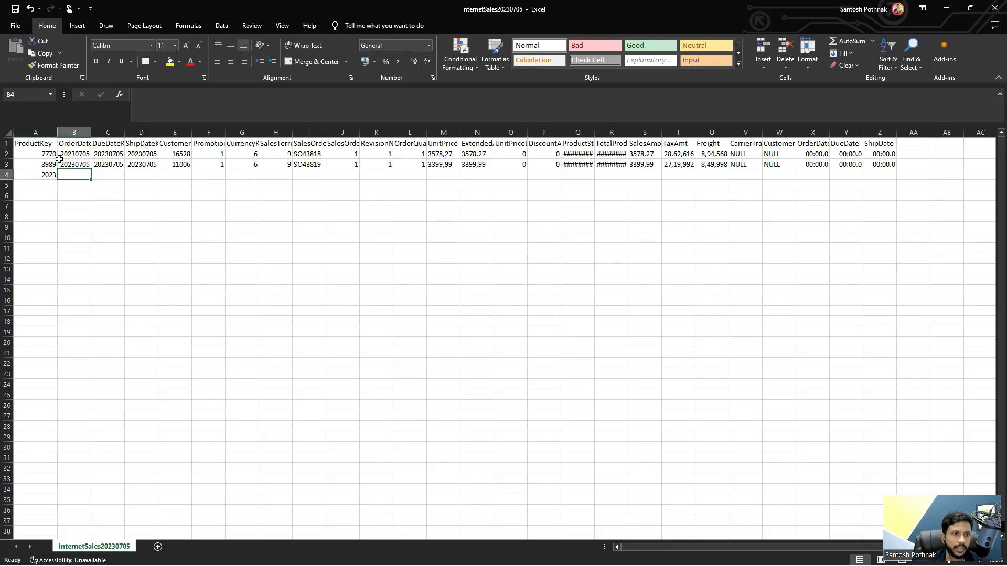
{"action": "left_click_drag", "start_coordinate": [63, 163], "coordinate": [874, 164]}
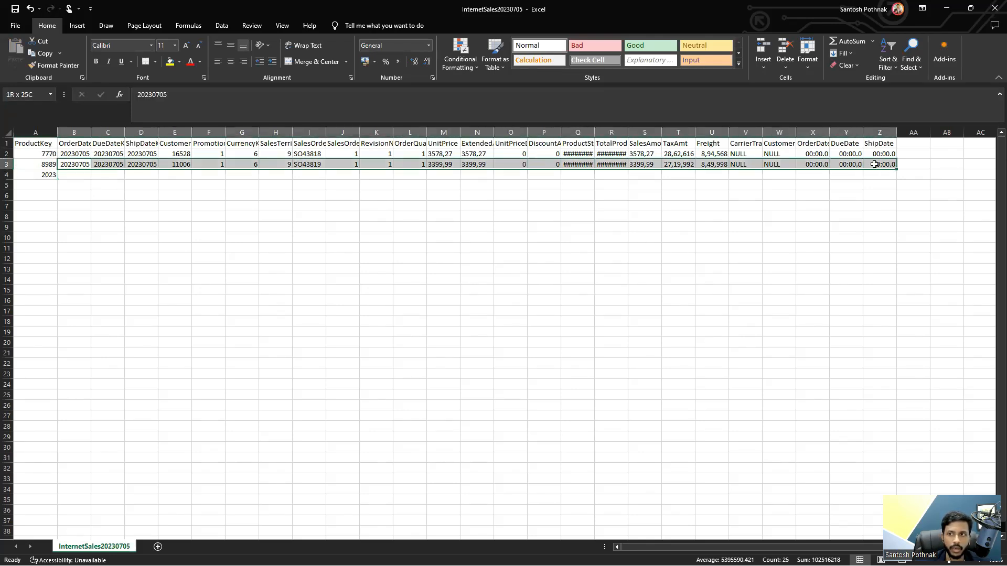
{"action": "key", "text": "ctrl+c"}
{"action": "key", "text": "ctrl+v"}
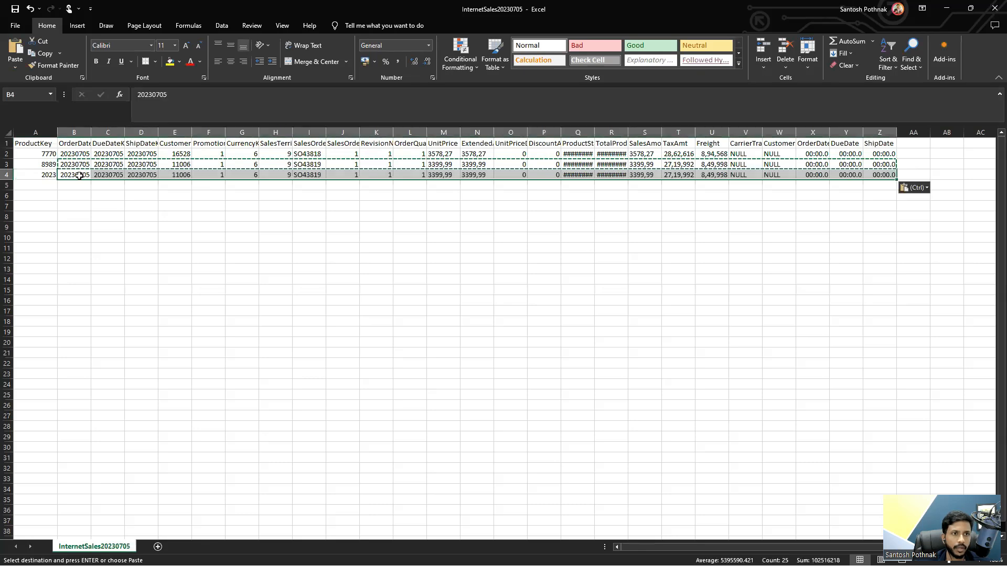
{"action": "key", "text": "Escape"}
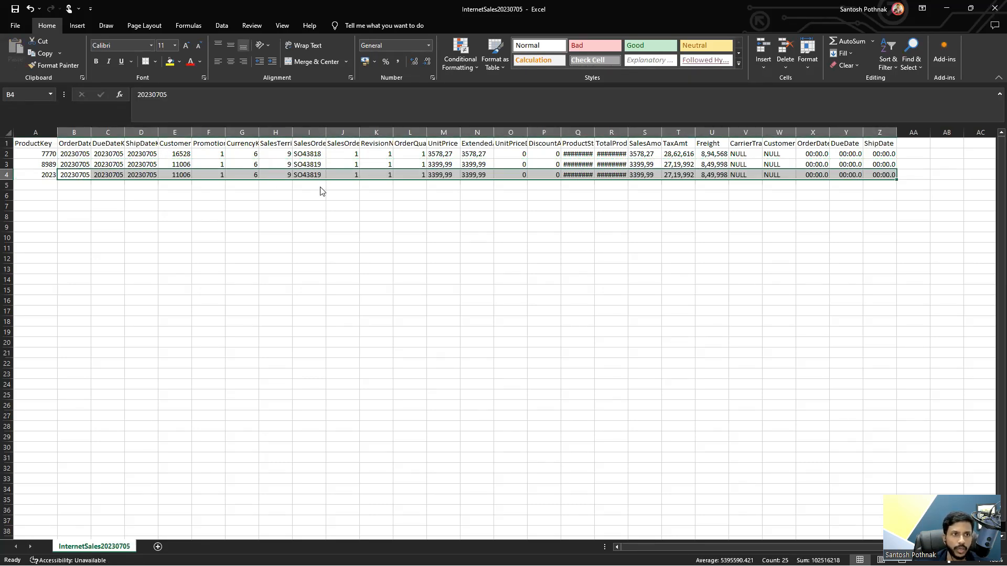
Step: Set the DueDate of the ProductKey 2023 record in row 4 to 22-08-2023
{"action": "key", "text": "alt+Tab"}
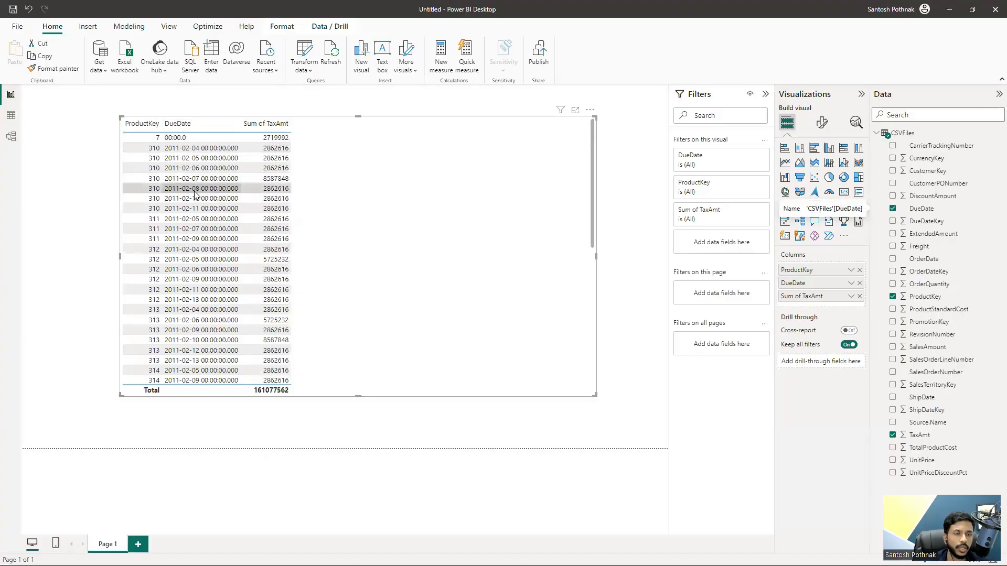
{"action": "key", "text": "alt+Tab"}
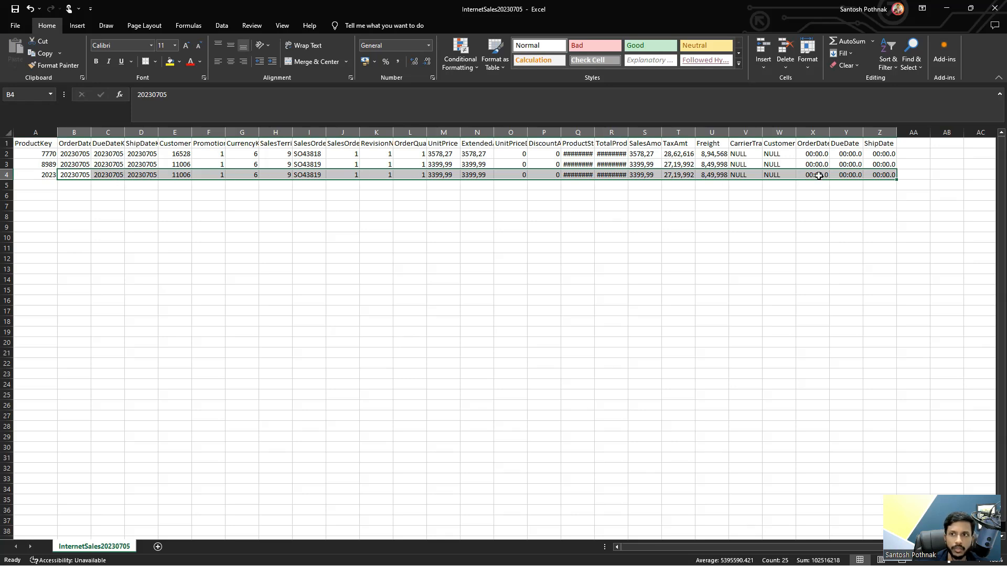
{"action": "left_click", "coordinate": [848, 176]}
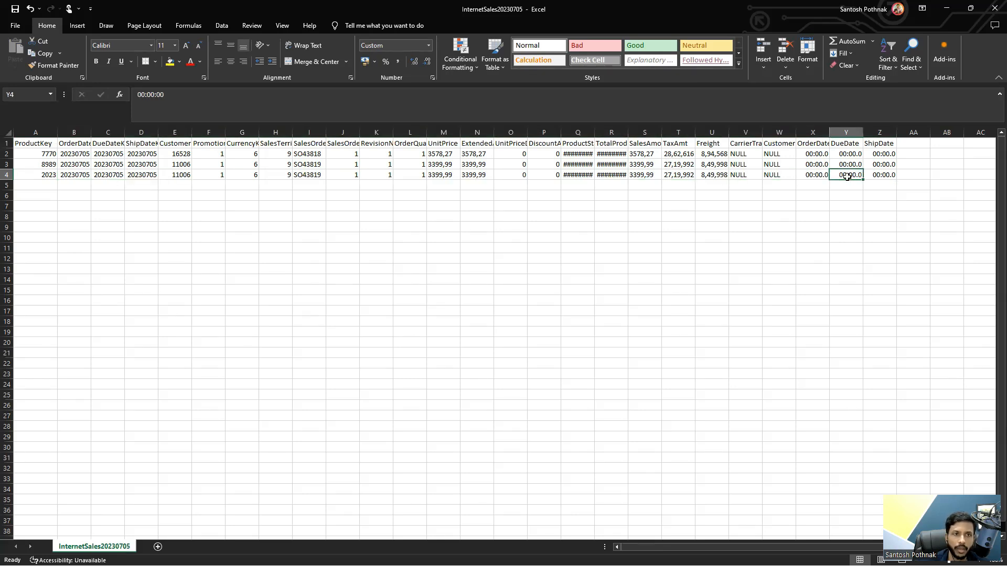
{"action": "type", "text": "22"}
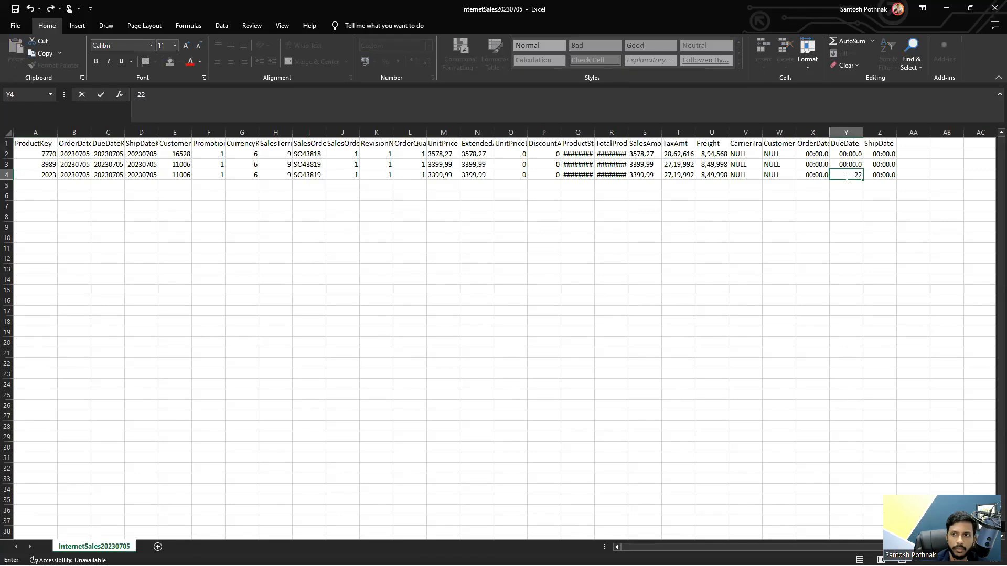
{"action": "type", "text": "-08-"}
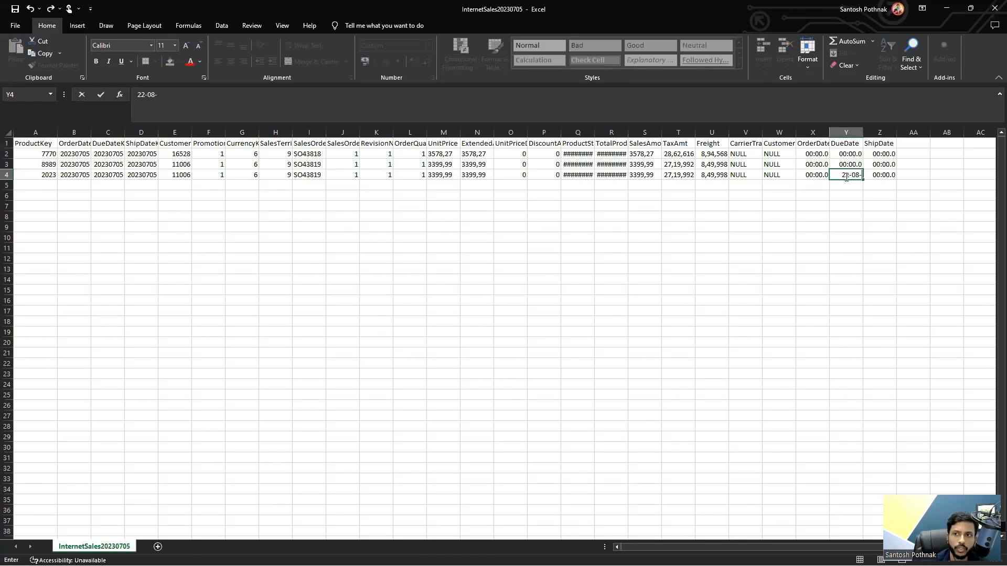
{"action": "type", "text": "2023"}
{"action": "key", "text": "Return"}
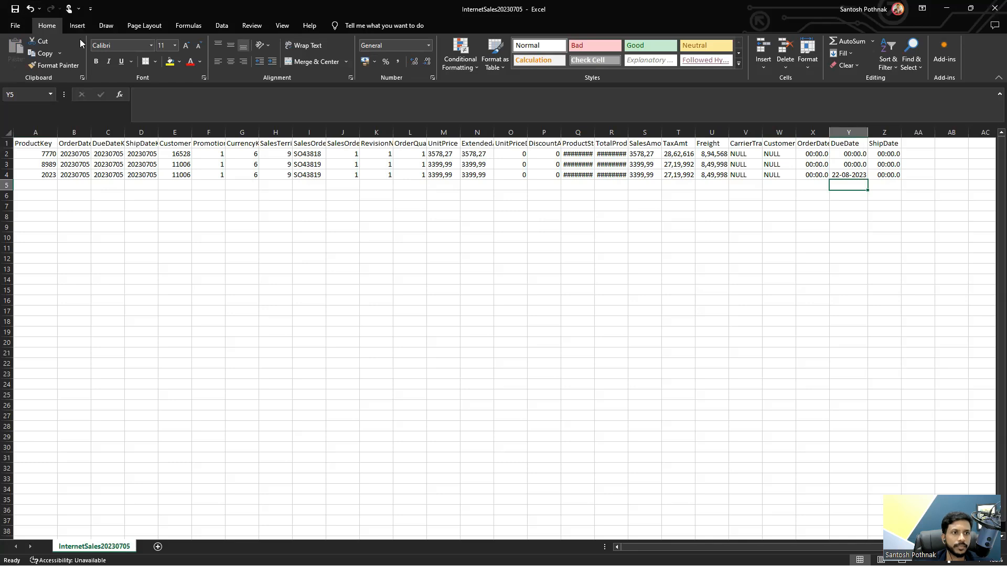
Step: Save and close the CSV file, switch to Power BI Desktop and check the table visual for ProductKeys 7770, 8989 and 2023
{"action": "left_click_drag", "start_coordinate": [45, 154], "coordinate": [44, 178]}
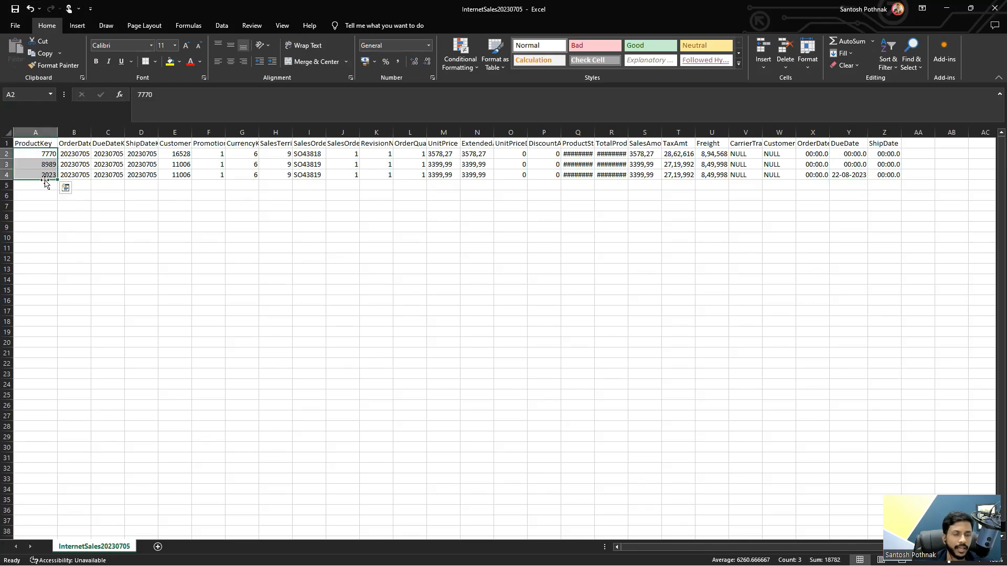
{"action": "left_click", "coordinate": [994, 8]}
{"action": "scroll", "coordinate": [210, 231], "scroll_direction": "down", "scroll_amount": 5}
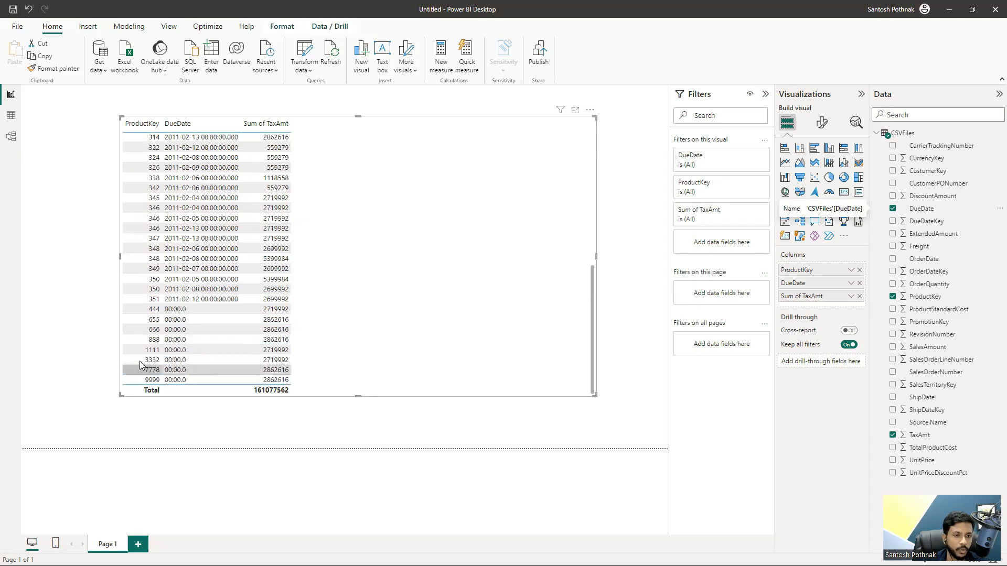
{"action": "scroll", "coordinate": [152, 343], "scroll_direction": "up", "scroll_amount": 5}
{"action": "scroll", "coordinate": [154, 334], "scroll_direction": "down", "scroll_amount": 5}
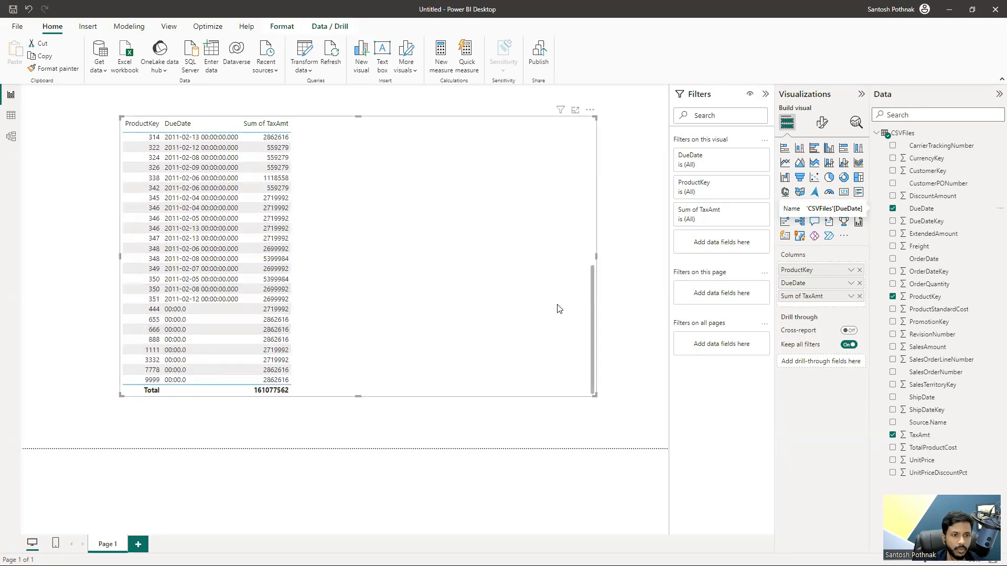
Step: Move the InternetSales20230705 file from the desktop into the CSVFiles folder, and refresh the Power BI report data to check the new records
{"action": "key", "text": "super+d"}
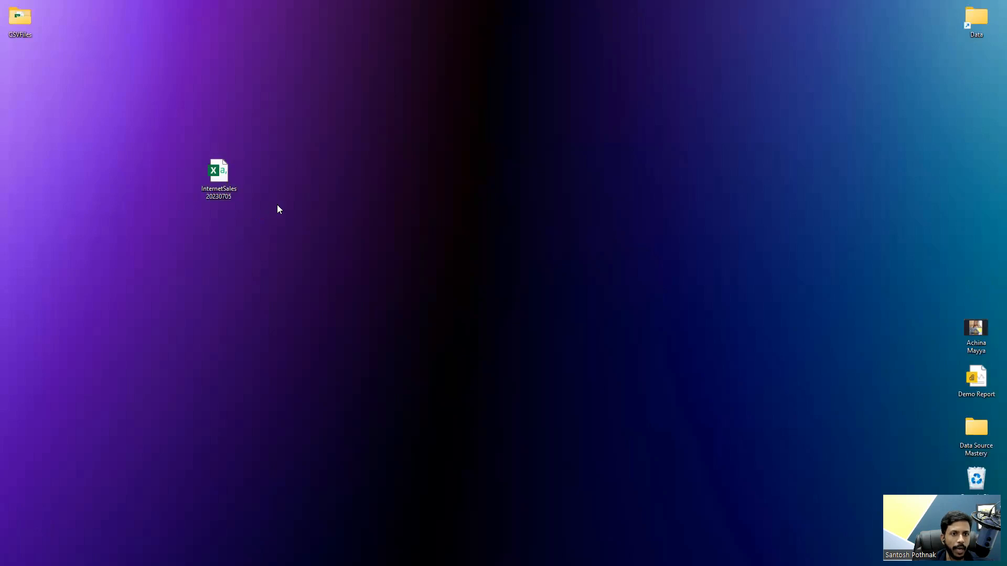
{"action": "left_click_drag", "start_coordinate": [218, 173], "coordinate": [27, 17]}
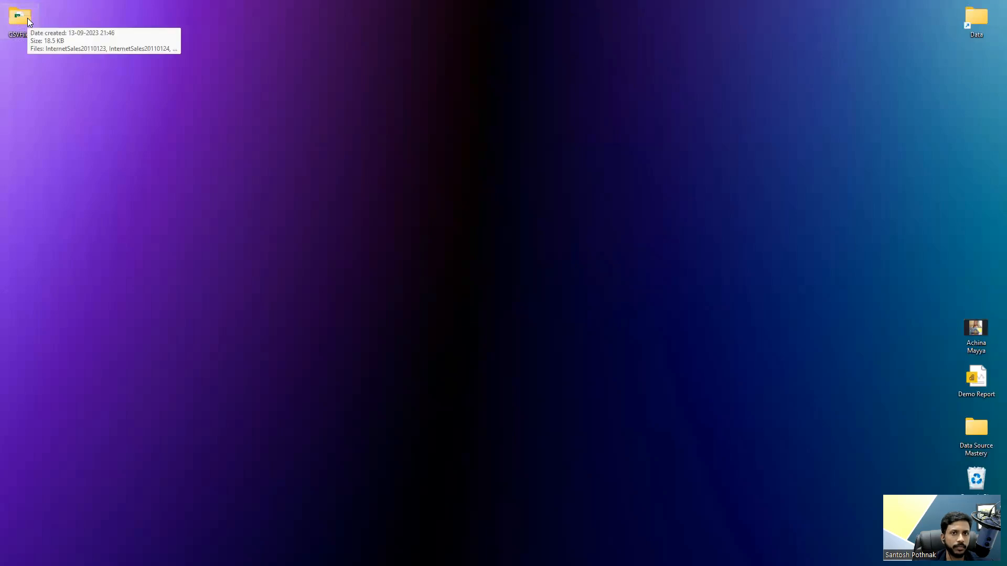
{"action": "key", "text": "alt+Tab"}
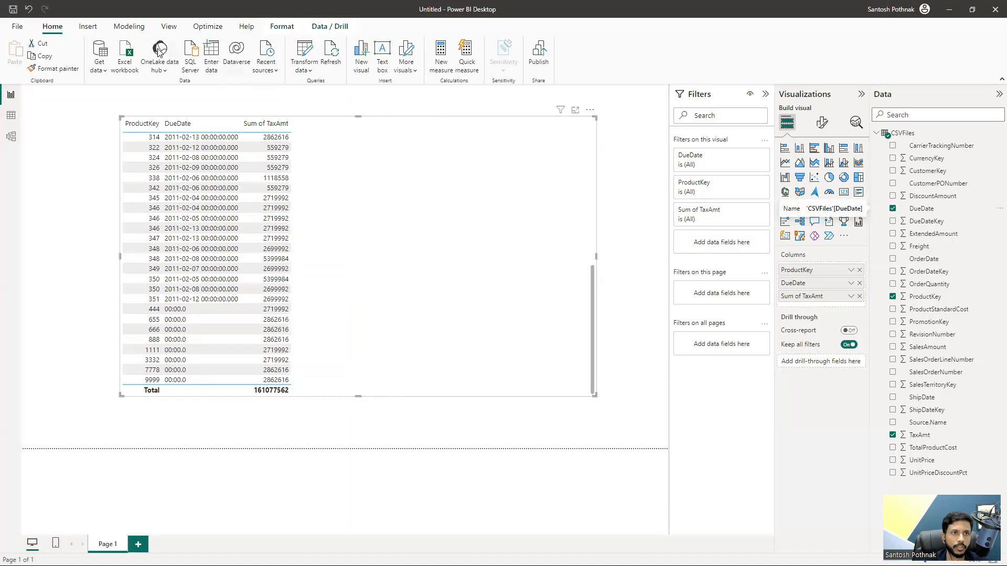
{"action": "left_click", "coordinate": [327, 57]}
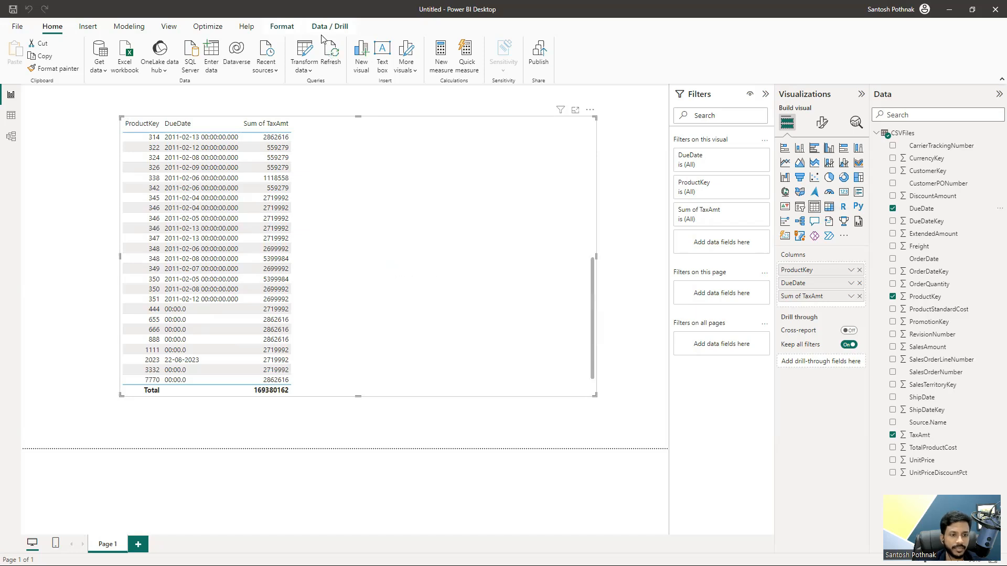
{"action": "scroll", "coordinate": [306, 301], "scroll_direction": "down", "scroll_amount": 1}
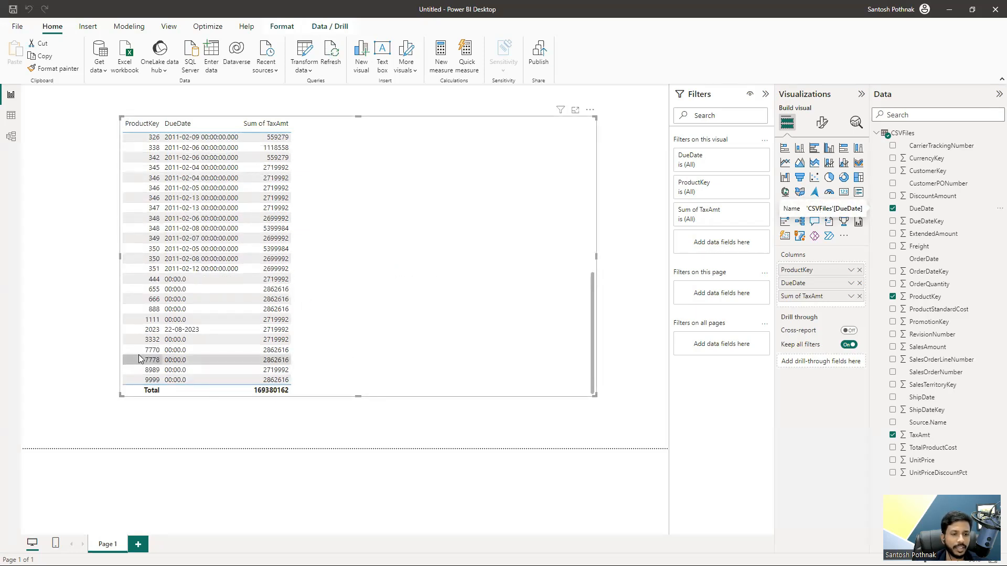